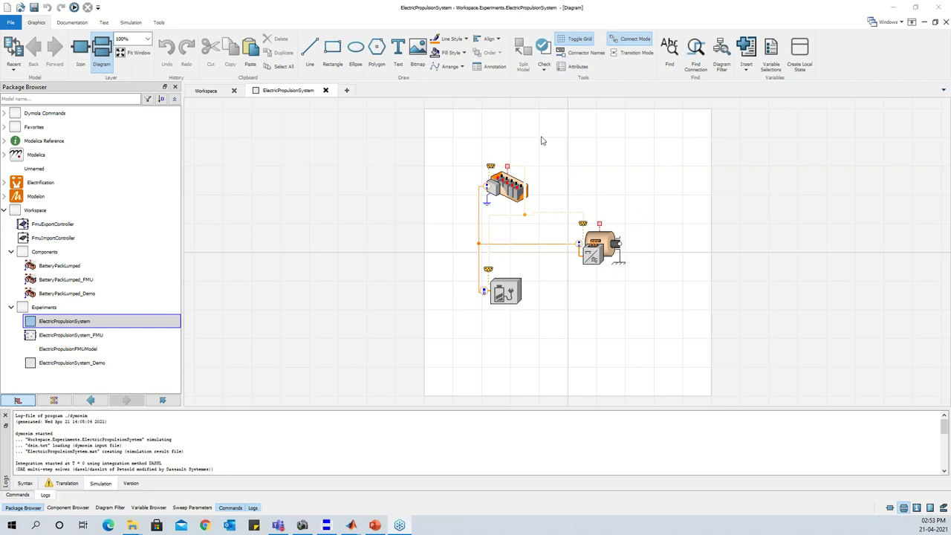
pyautogui.click(513, 184)
pyautogui.click(606, 239)
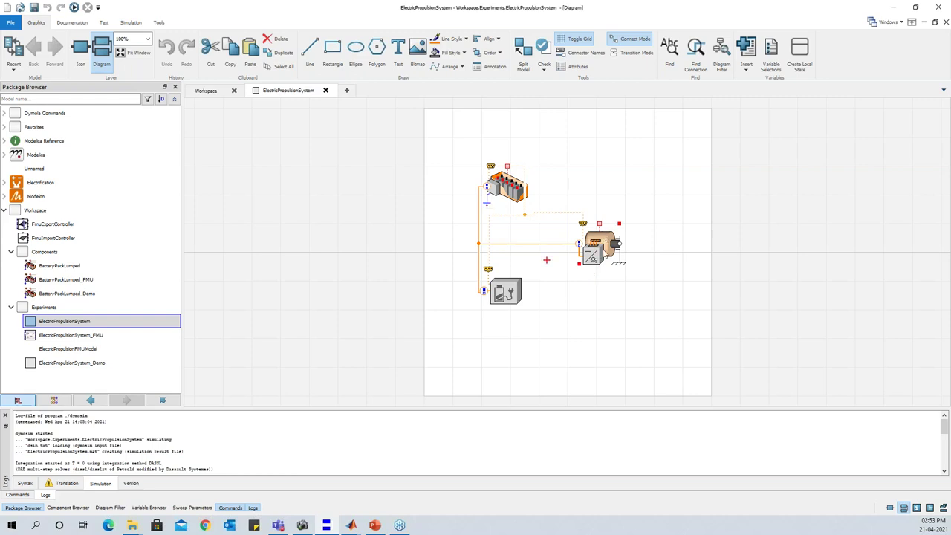
pyautogui.click(509, 294)
pyautogui.click(564, 296)
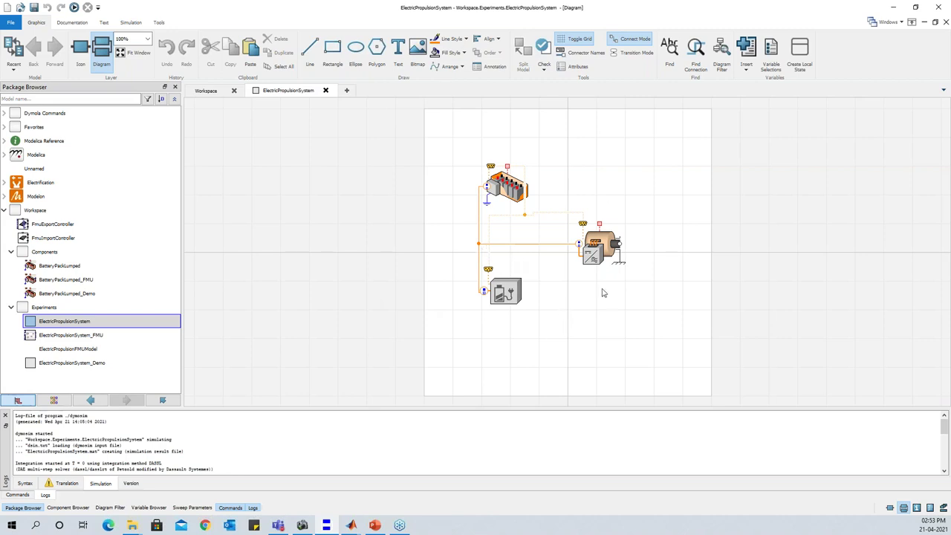
# - Open the BatteryPackLumped model and browse Electrification > Batteries > Examples in the library
pyautogui.click(65, 266)
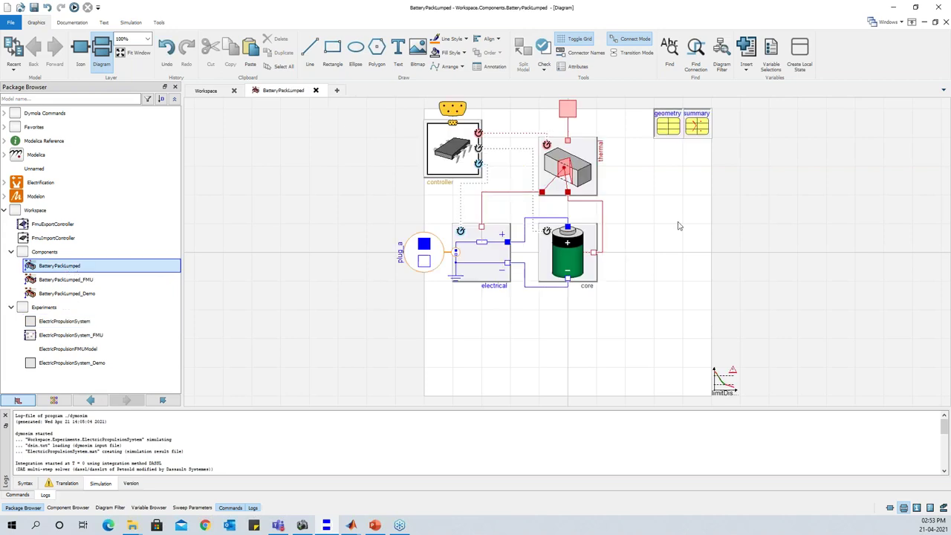
pyautogui.click(6, 183)
pyautogui.scroll(-1, 17, 220)
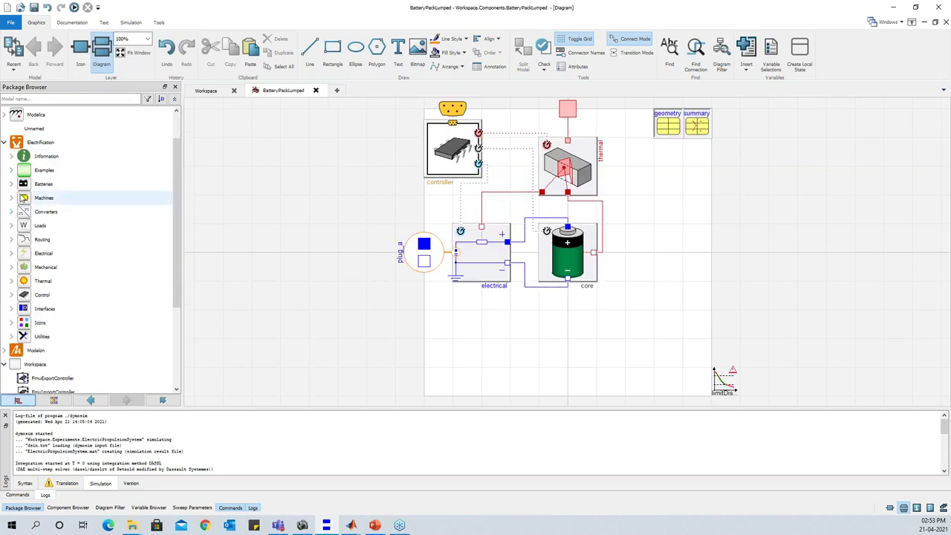
pyautogui.click(10, 185)
pyautogui.scroll(-3, 85, 240)
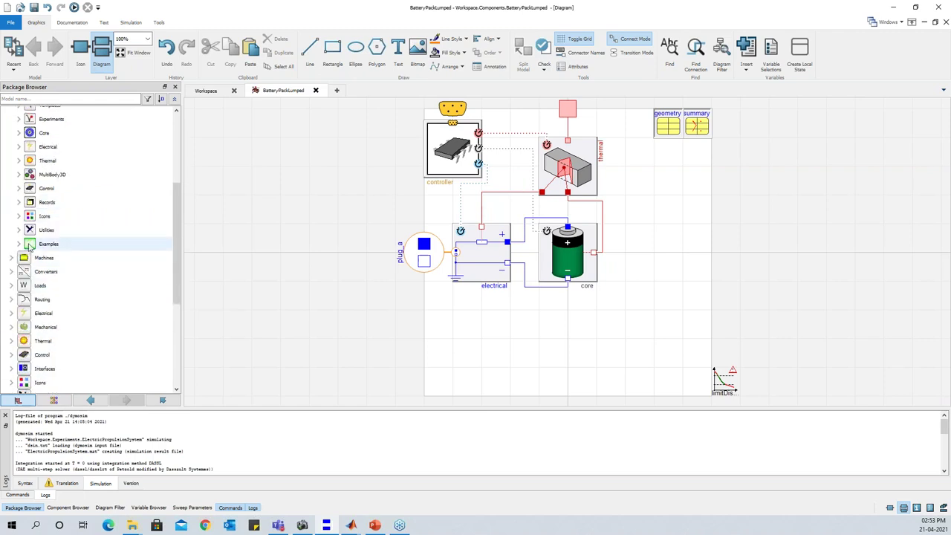
pyautogui.click(19, 245)
pyautogui.scroll(-2, 111, 297)
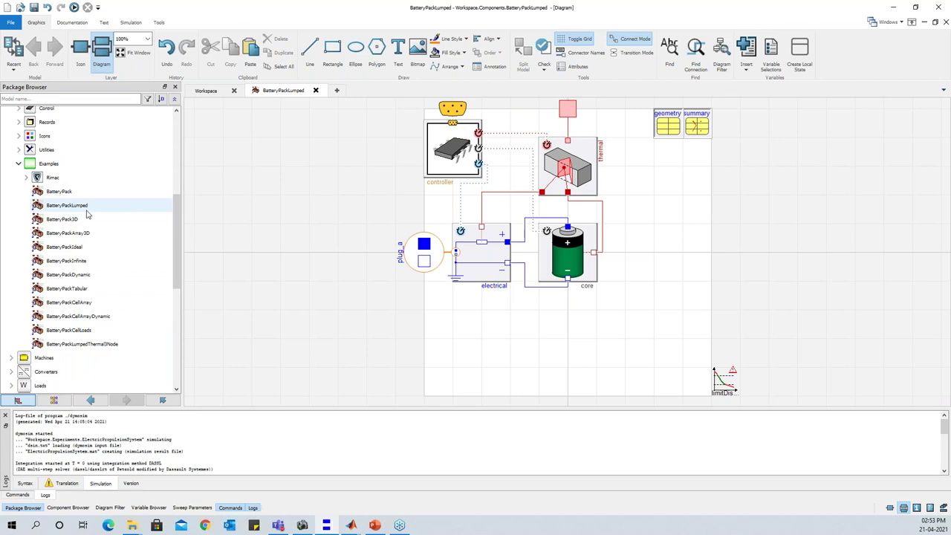
pyautogui.scroll(6, 66, 245)
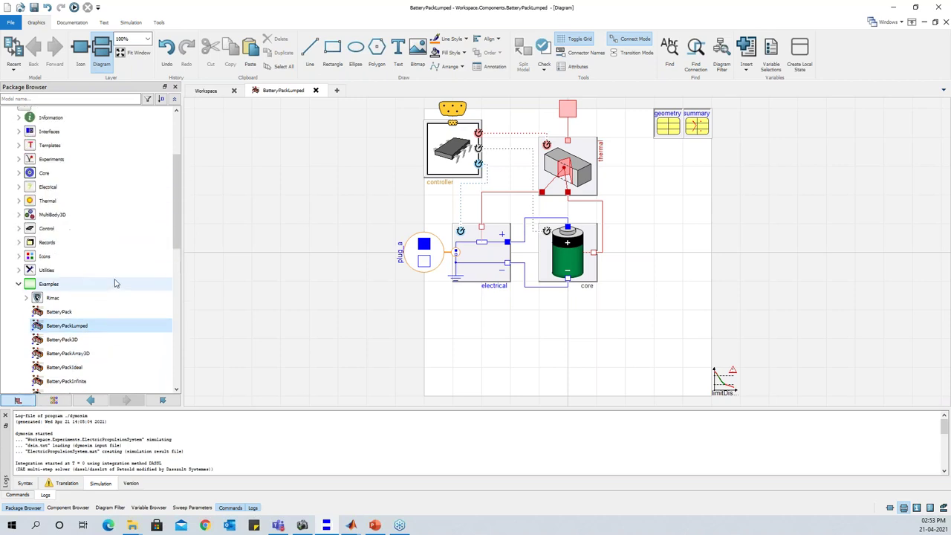
pyautogui.click(11, 224)
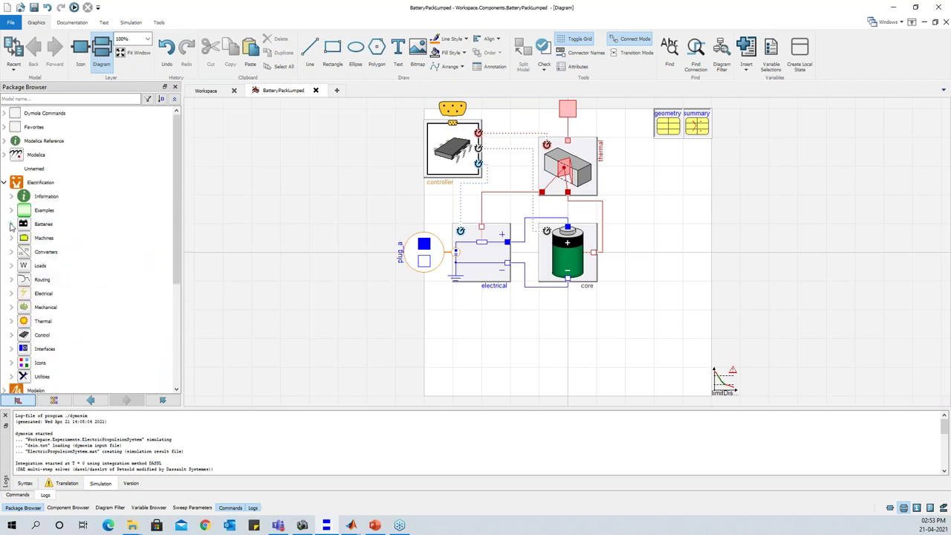
pyautogui.click(3, 183)
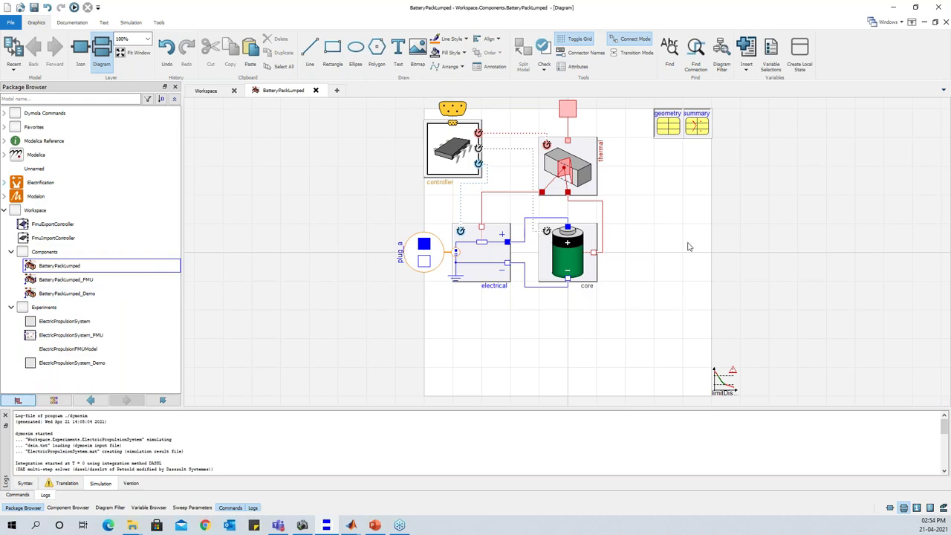
# - Check the battery pack parameters (100 cells in series, 10 in parallel) and cancel without changes
pyautogui.rightClick(629, 199)
pyautogui.click(652, 214)
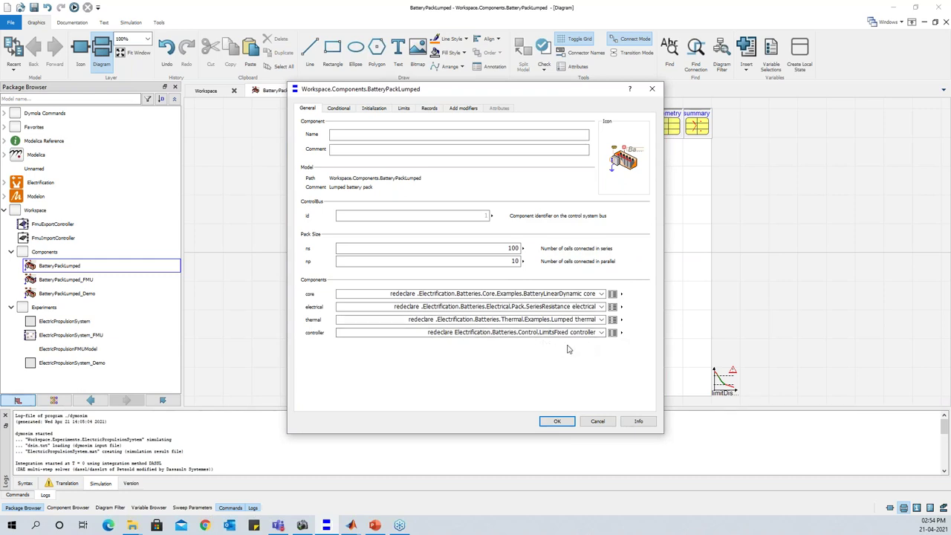
pyautogui.click(597, 420)
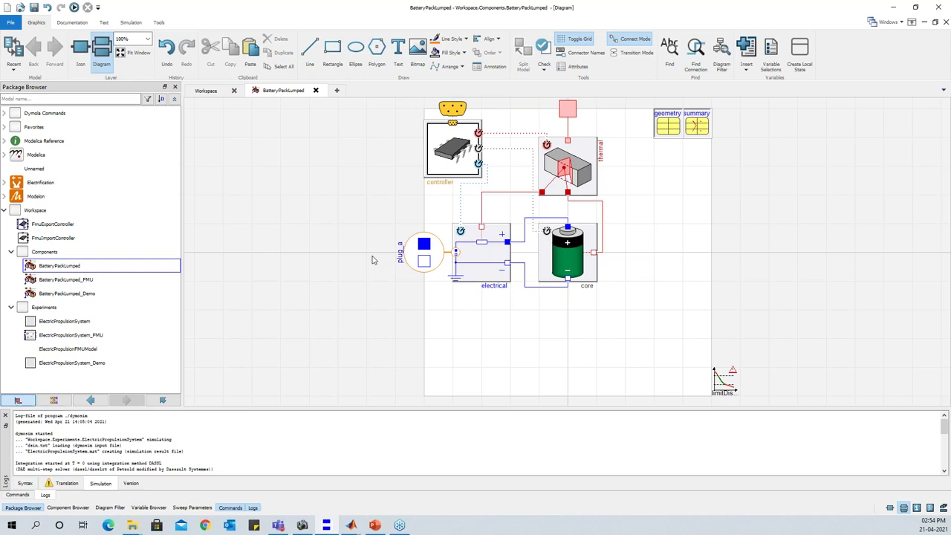
# - Open ElectricPropulsionSystem and inspect its motor, charger, battery pack and battery-to-charger connection
pyautogui.click(57, 325)
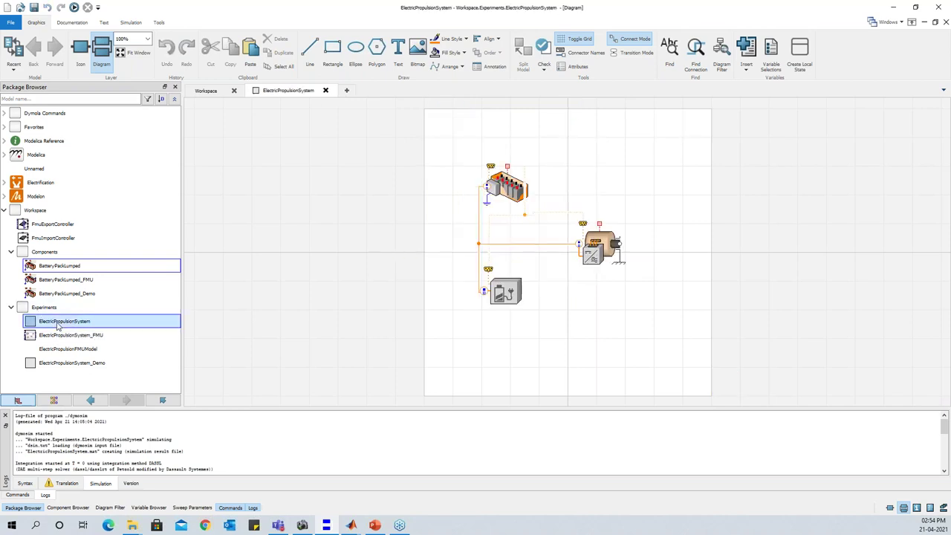
pyautogui.click(605, 251)
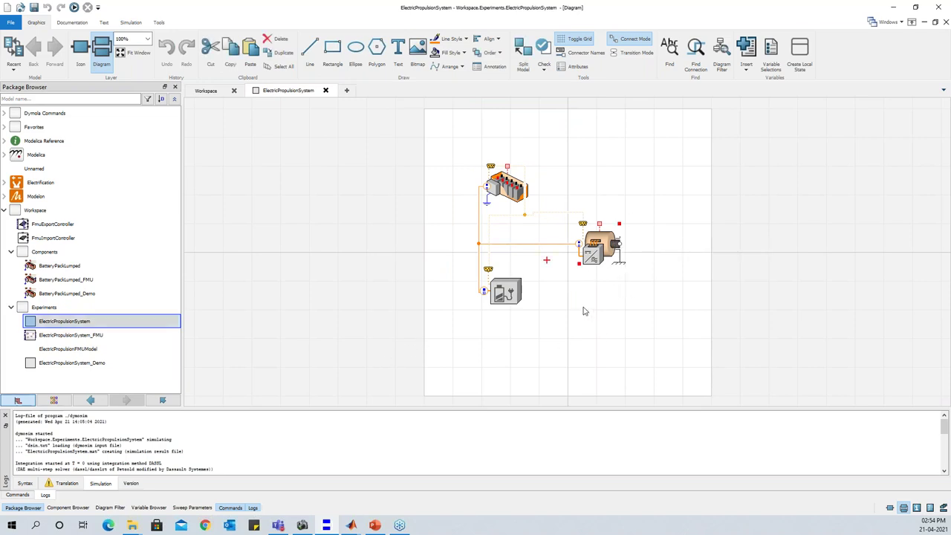
pyautogui.click(505, 298)
pyautogui.click(546, 320)
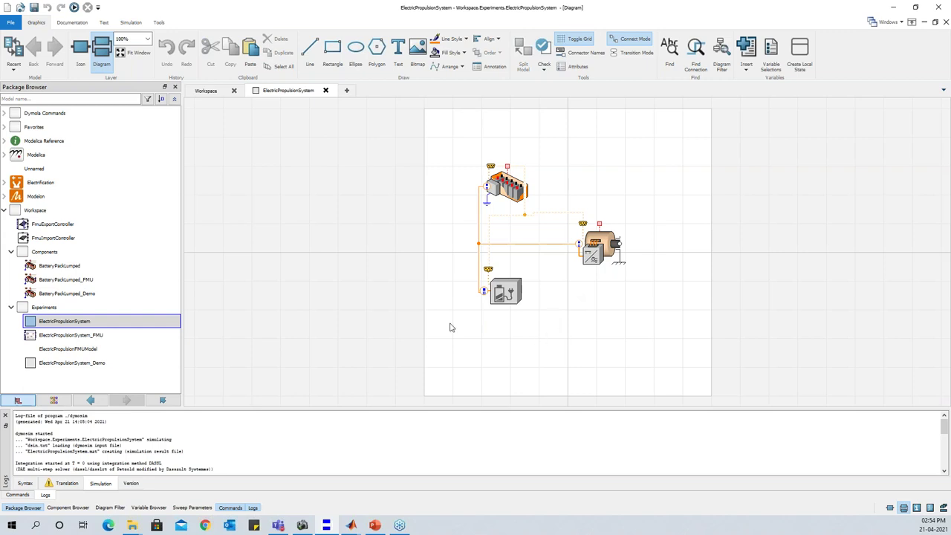
pyautogui.click(480, 264)
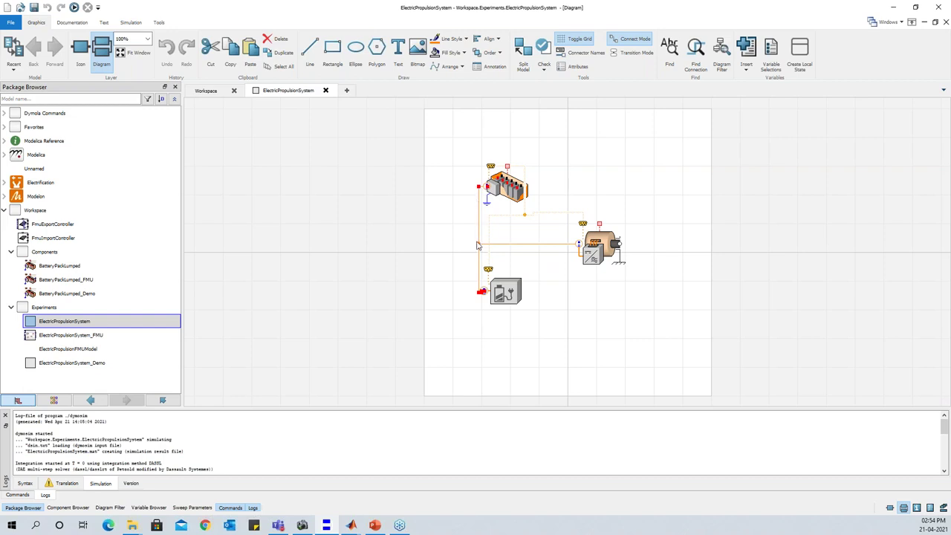
pyautogui.click(510, 236)
pyautogui.click(491, 235)
pyautogui.click(609, 184)
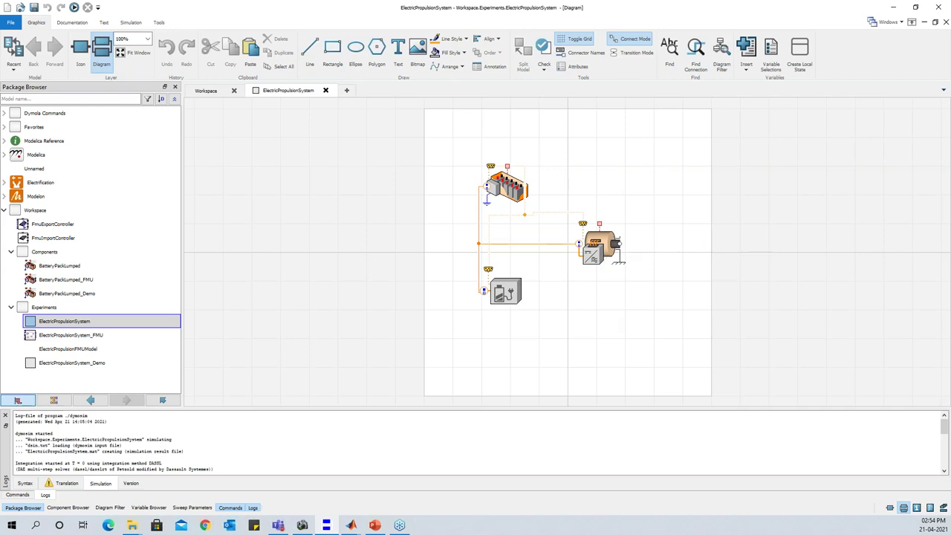
pyautogui.click(604, 256)
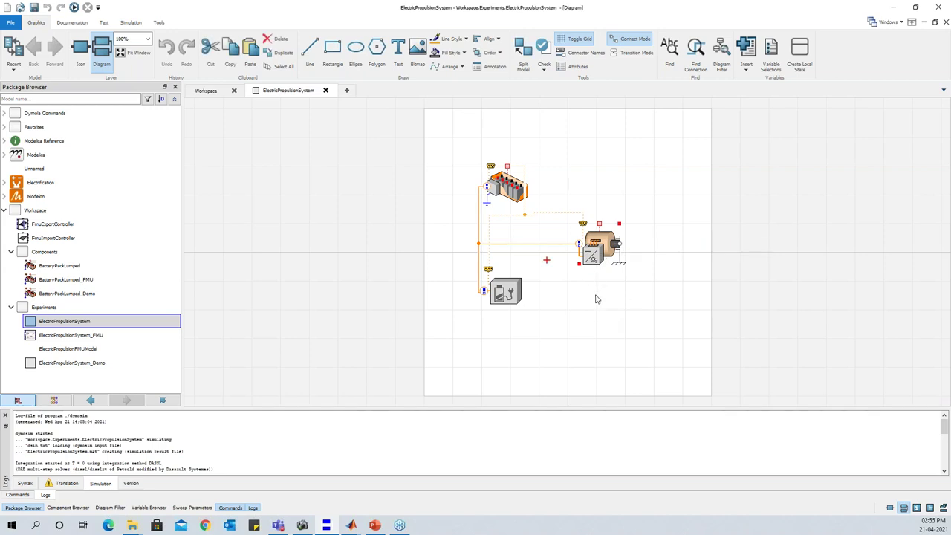
# - Review the batteryPackLumped_FMU parameters without changes, then enter simulation mode with stop time 3600
pyautogui.doubleClick(507, 192)
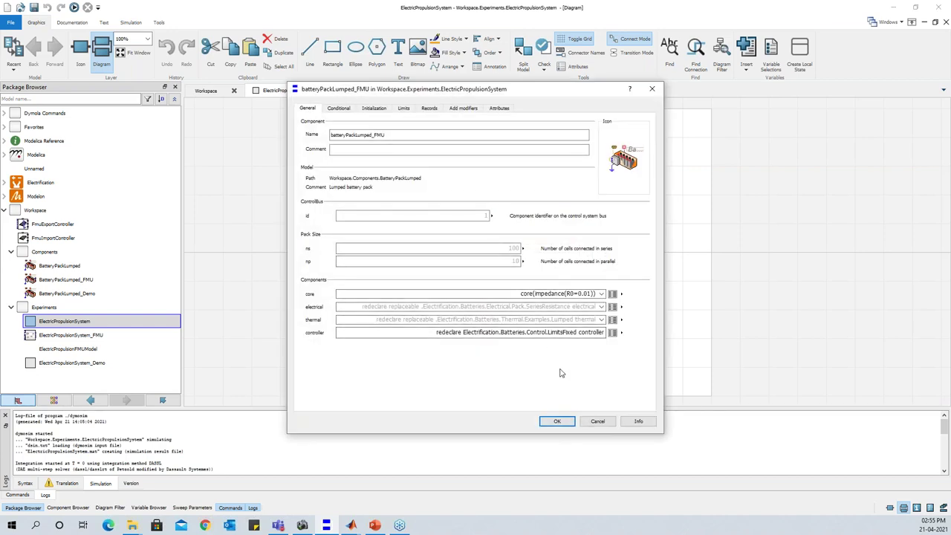
pyautogui.click(598, 422)
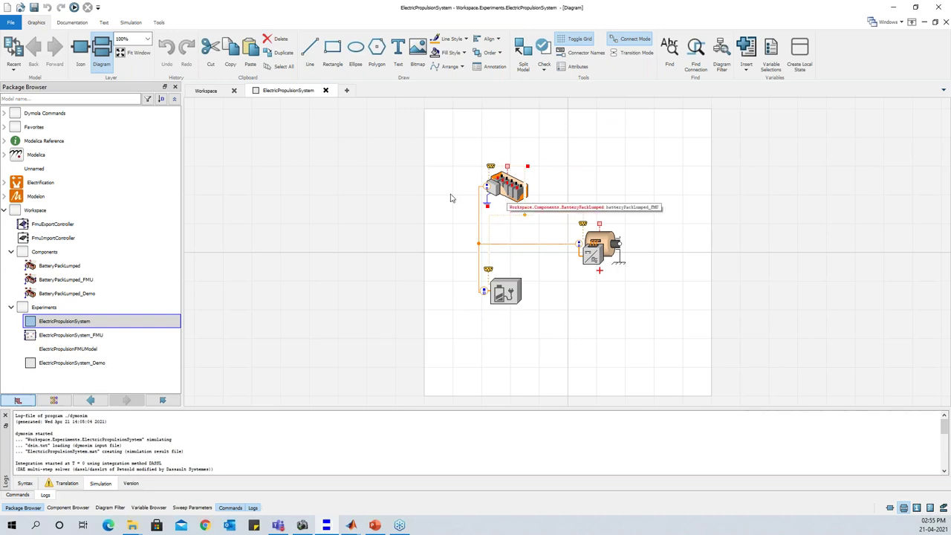
pyautogui.click(136, 23)
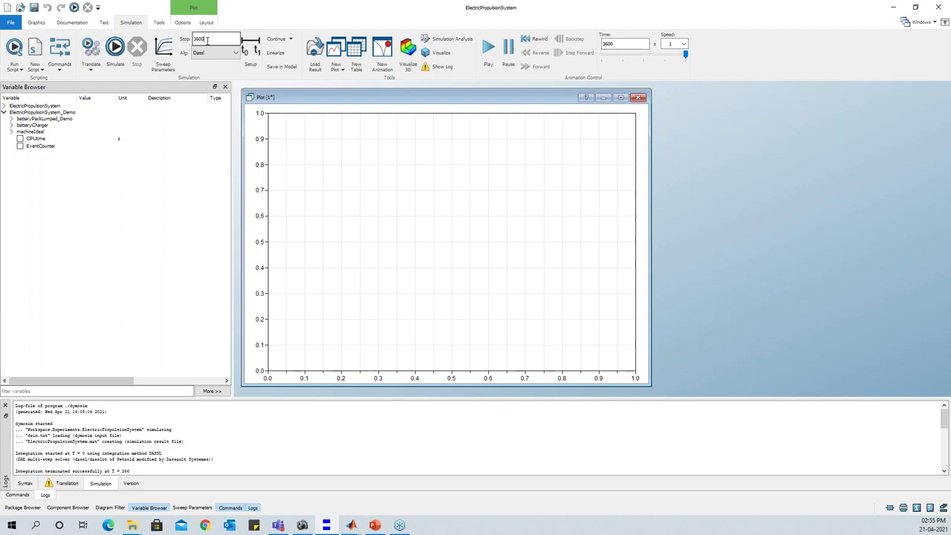
# - Simulate the system and plot the pack state of charge pack_SoC
pyautogui.click(116, 47)
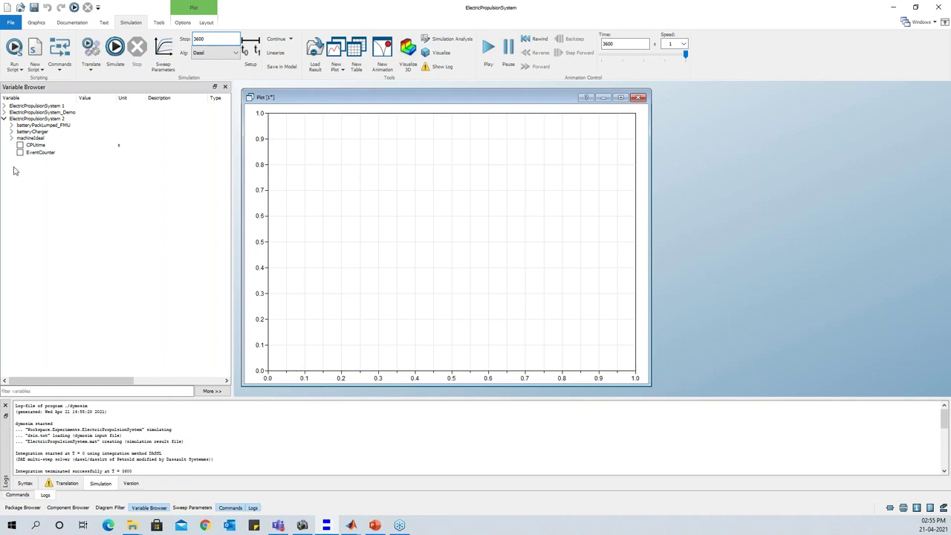
pyautogui.click(12, 126)
pyautogui.scroll(-3, 59, 371)
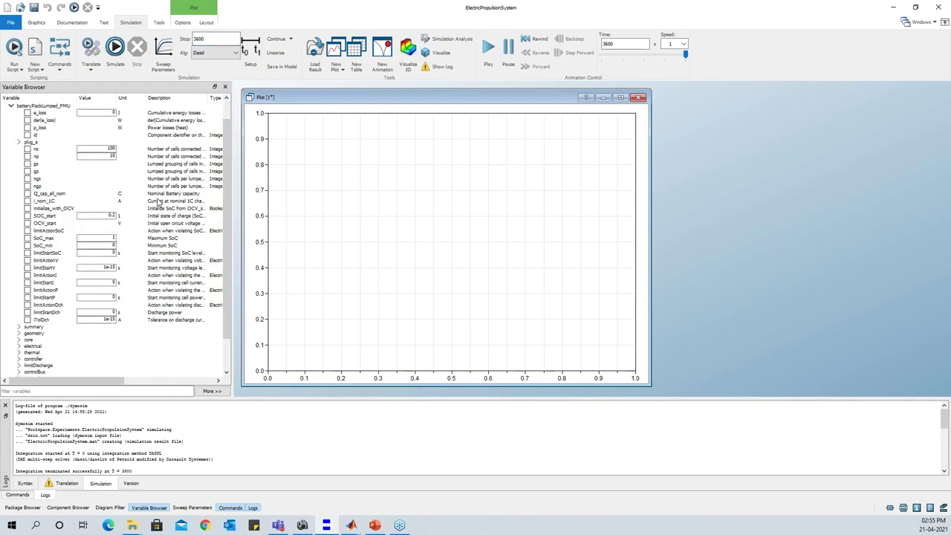
pyautogui.click(19, 291)
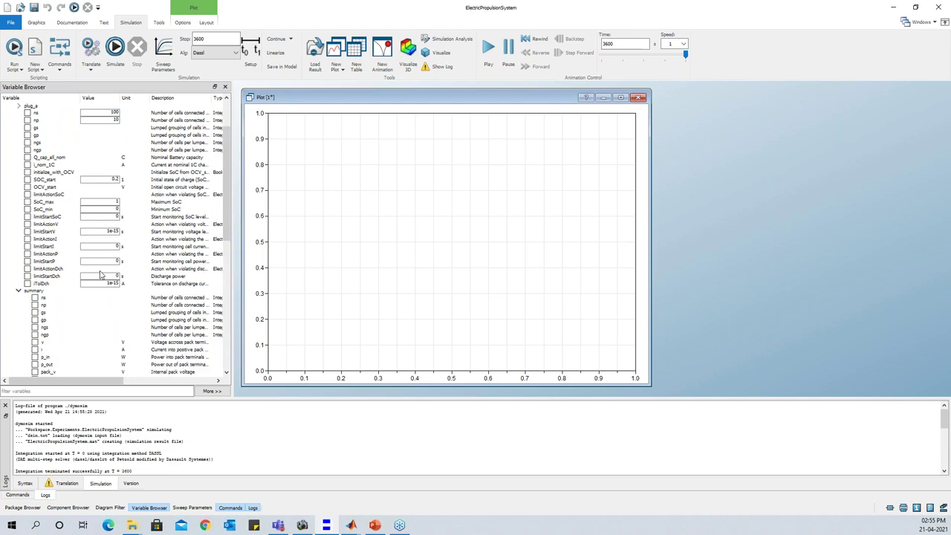
pyautogui.scroll(-6, 101, 275)
pyautogui.scroll(-5, 101, 275)
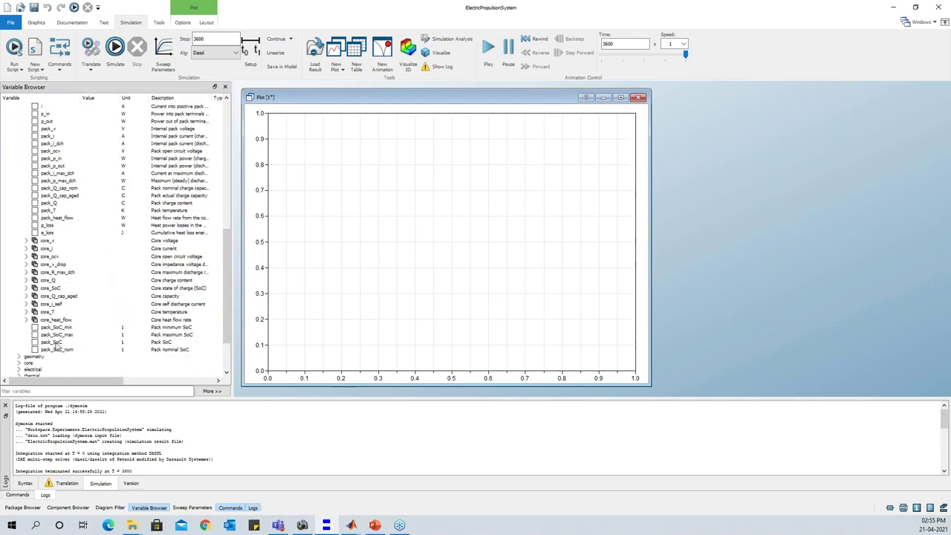
pyautogui.click(35, 342)
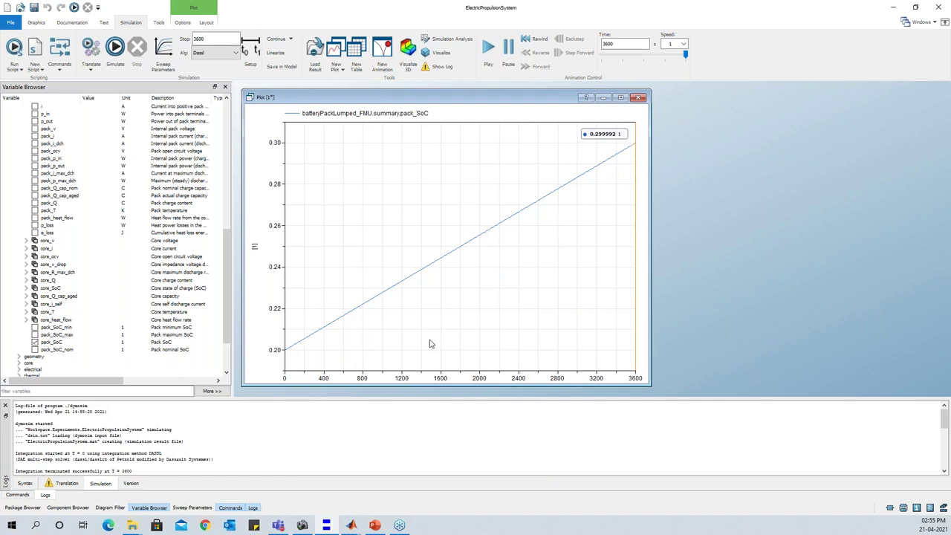
# - Plot pack temperature pack_T in a second diagram, reset time to 0, and return to modeling
pyautogui.rightClick(472, 276)
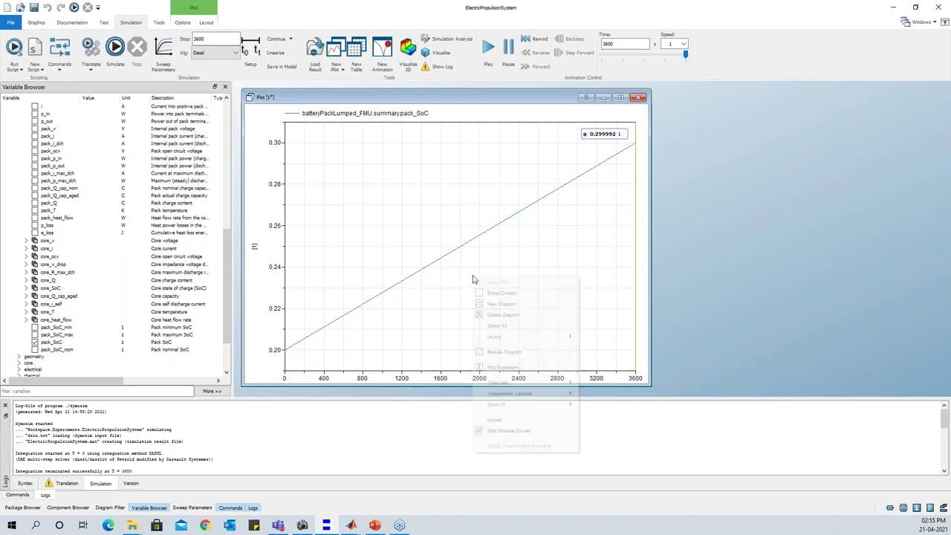
pyautogui.click(530, 310)
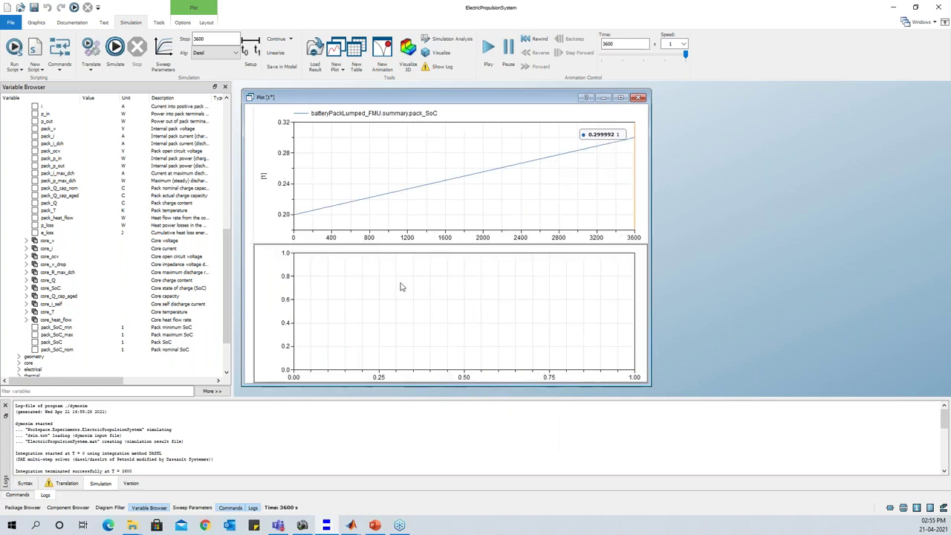
pyautogui.click(41, 211)
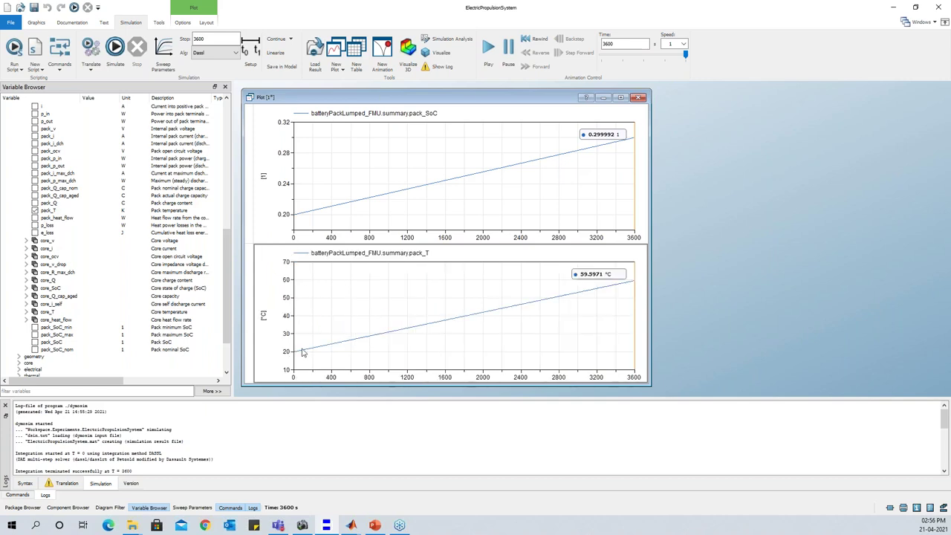
pyautogui.moveTo(631, 320)
pyautogui.mouseDown()
pyautogui.moveTo(292, 354)
pyautogui.moveTo(638, 323)
pyautogui.mouseUp()
pyautogui.click(41, 22)
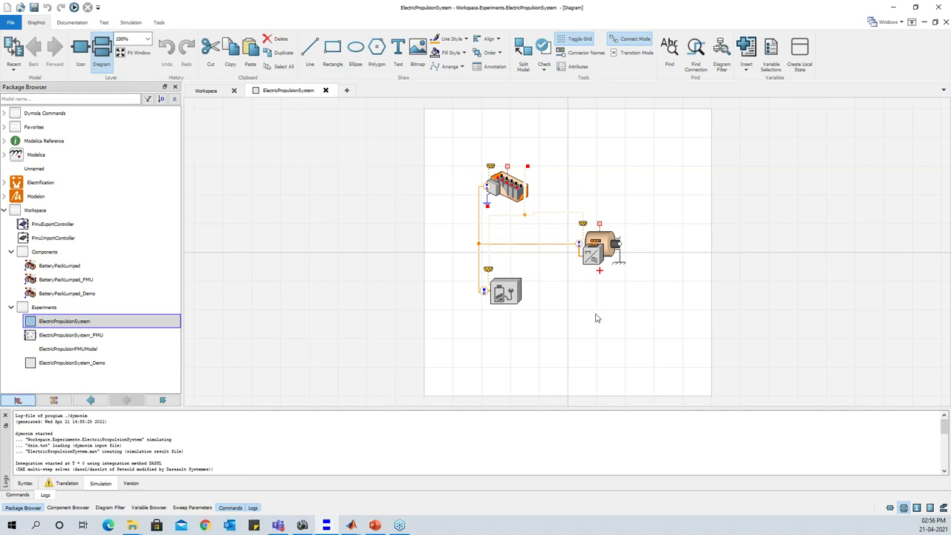
# - Open FmuExportController, browse to Batteries > Control > Templates, and inspect its limits block
pyautogui.click(74, 225)
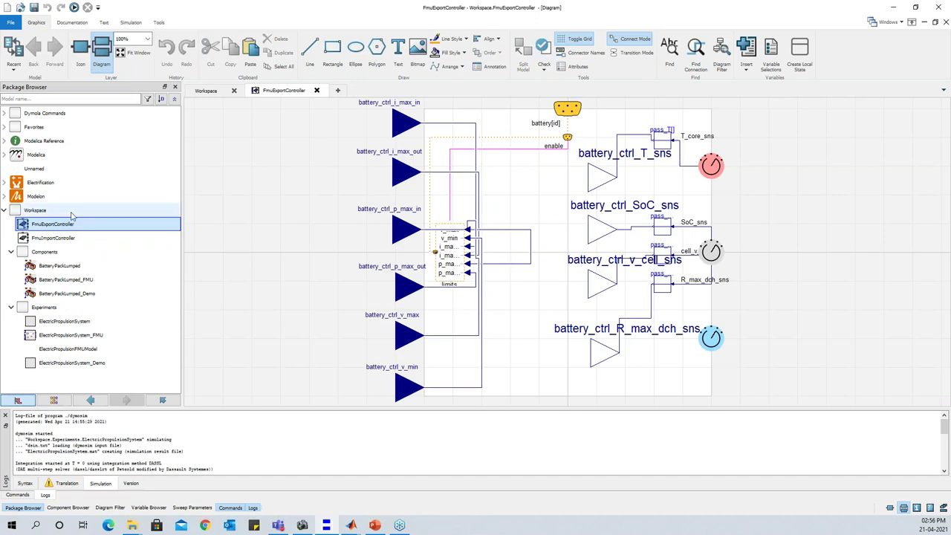
pyautogui.click(5, 183)
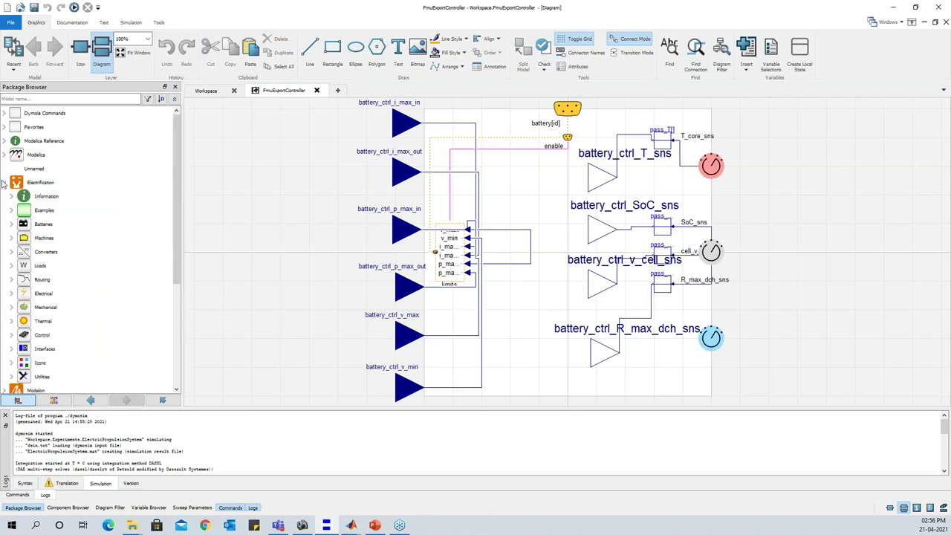
pyautogui.click(10, 223)
pyautogui.click(18, 377)
pyautogui.click(17, 246)
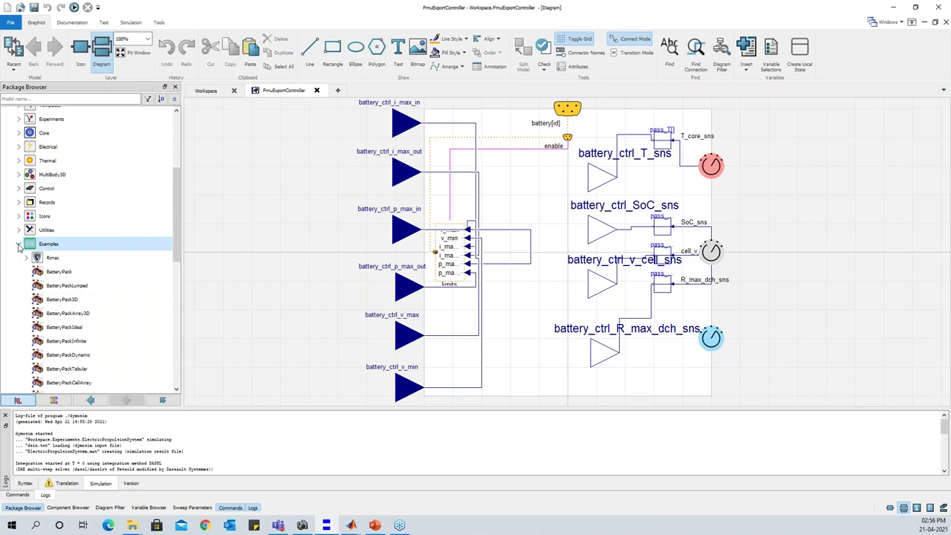
pyautogui.scroll(1, 22, 245)
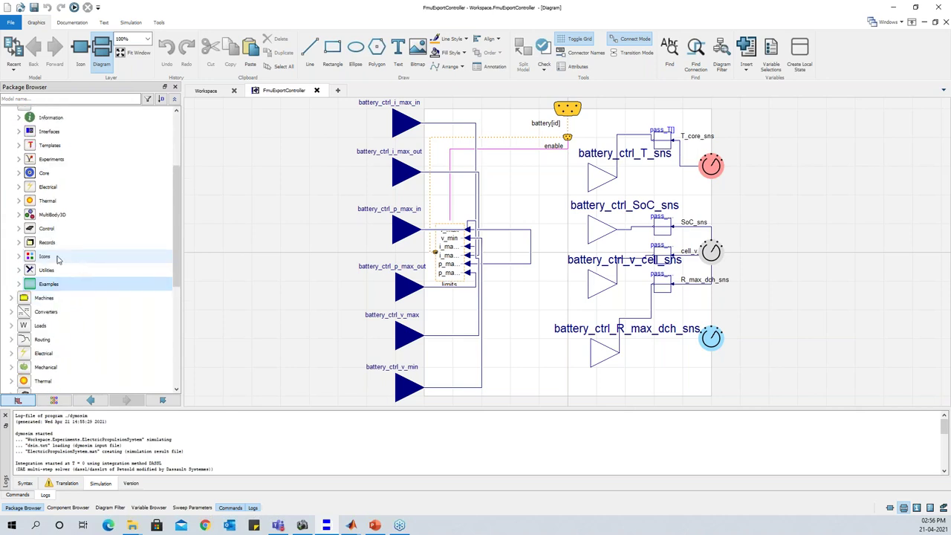
pyautogui.click(19, 229)
pyautogui.click(26, 256)
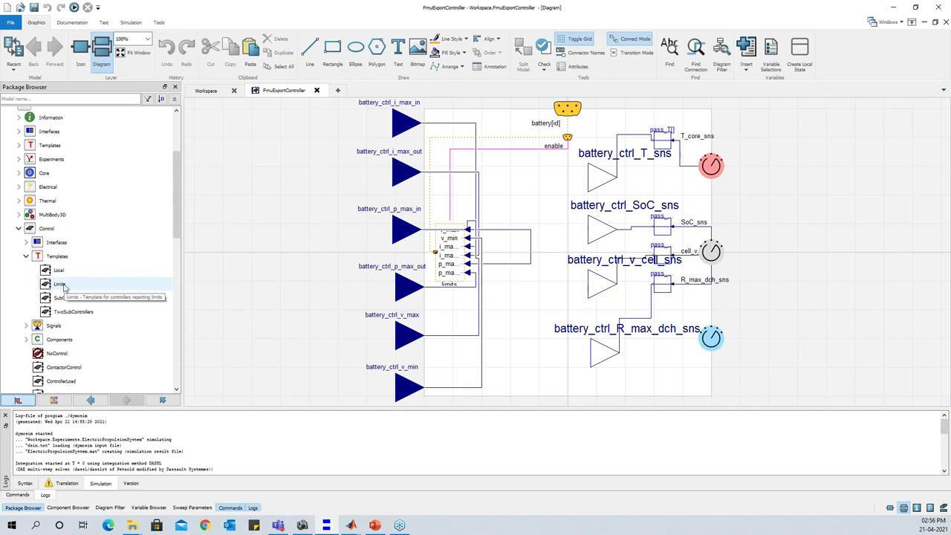
pyautogui.click(452, 267)
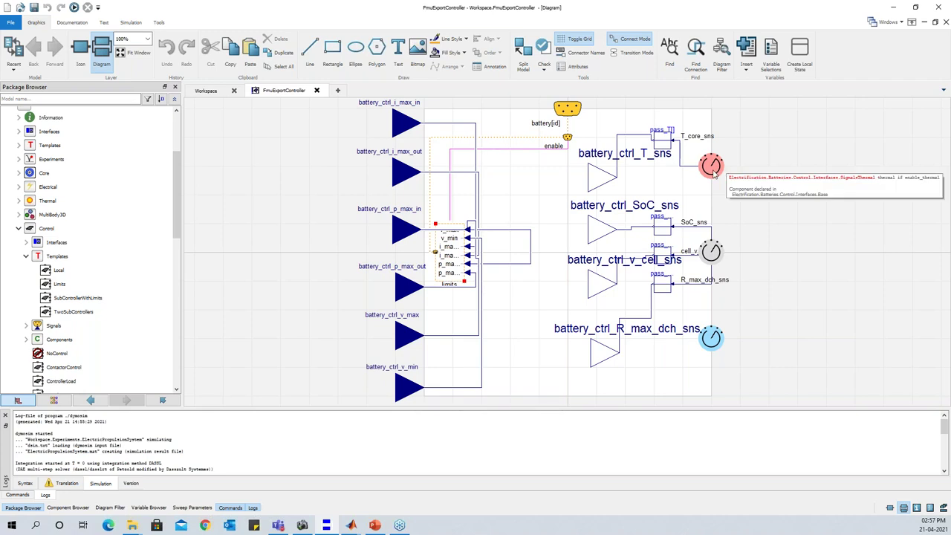
pyautogui.moveTo(615, 136); pyautogui.dragTo(616, 171)
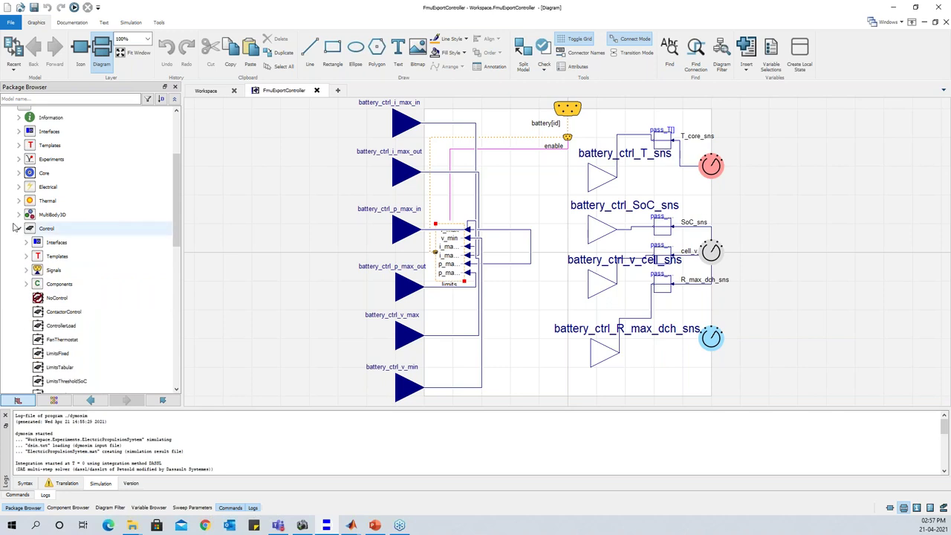
# - Collapse the library tree and open the BatteryPackLumped_FMU component diagram
pyautogui.click(19, 229)
pyautogui.click(11, 223)
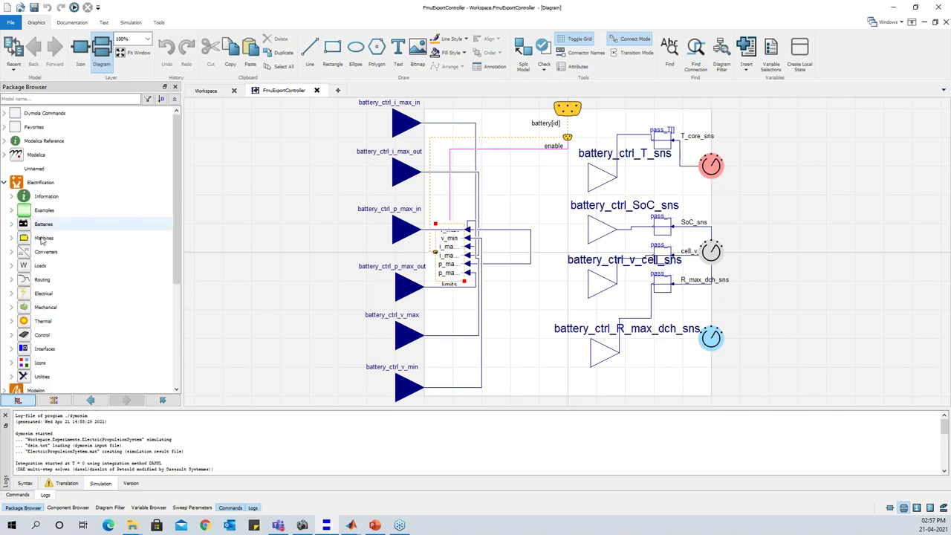
pyautogui.scroll(-3, 74, 297)
pyautogui.click(82, 355)
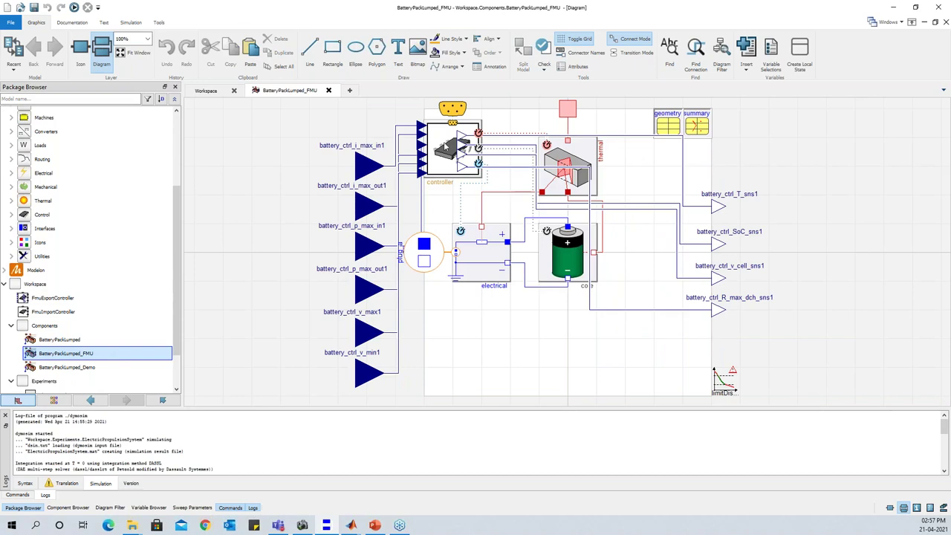
# - Look inside the controller component, return to the battery pack, then open ElectricPropulsionSystem_FMU
pyautogui.rightClick(448, 158)
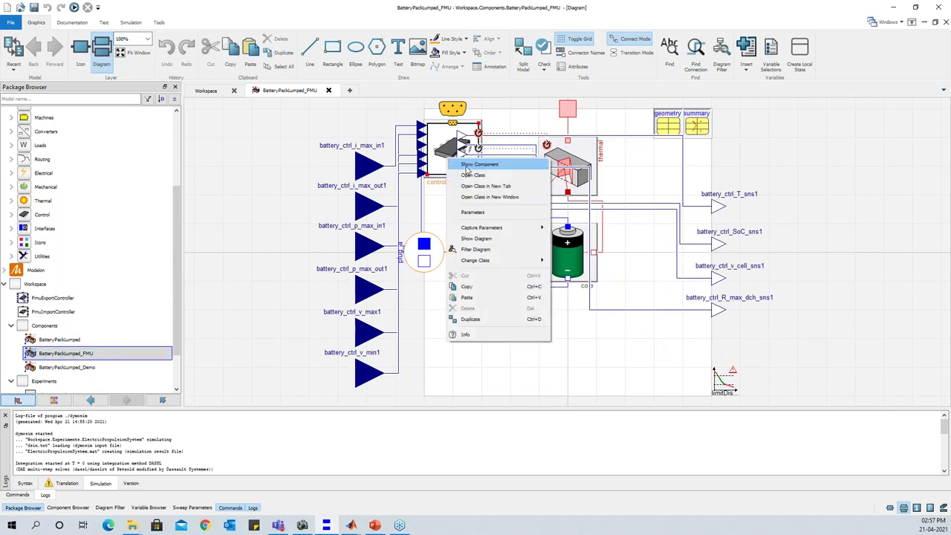
pyautogui.click(483, 163)
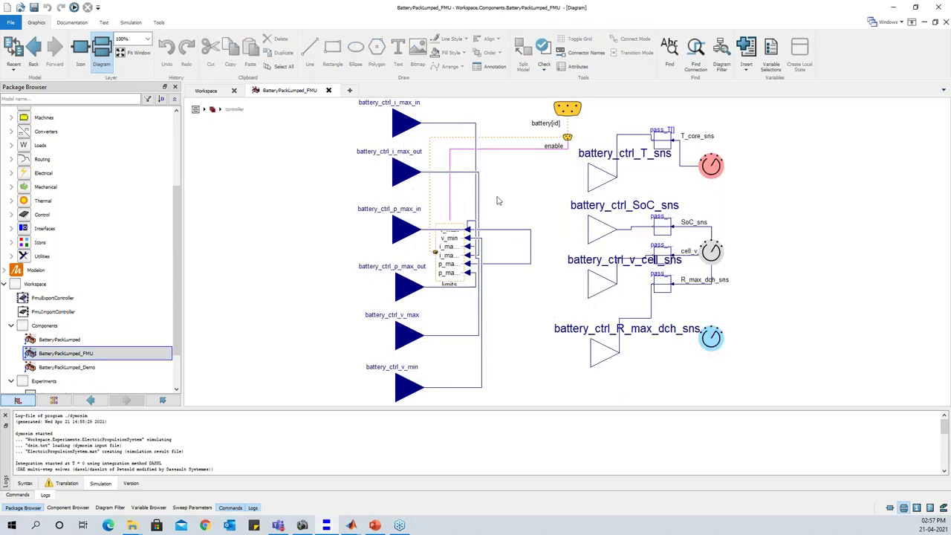
pyautogui.click(211, 110)
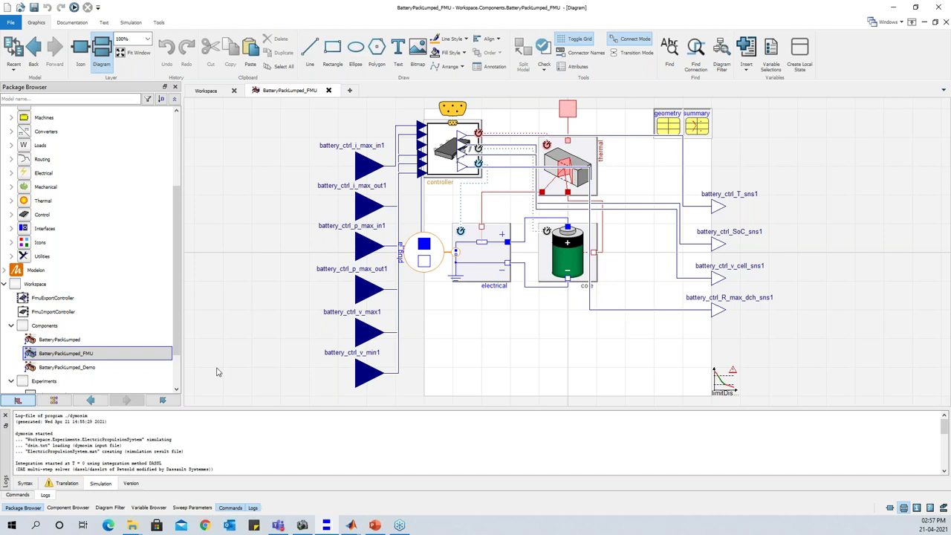
pyautogui.scroll(-3, 84, 347)
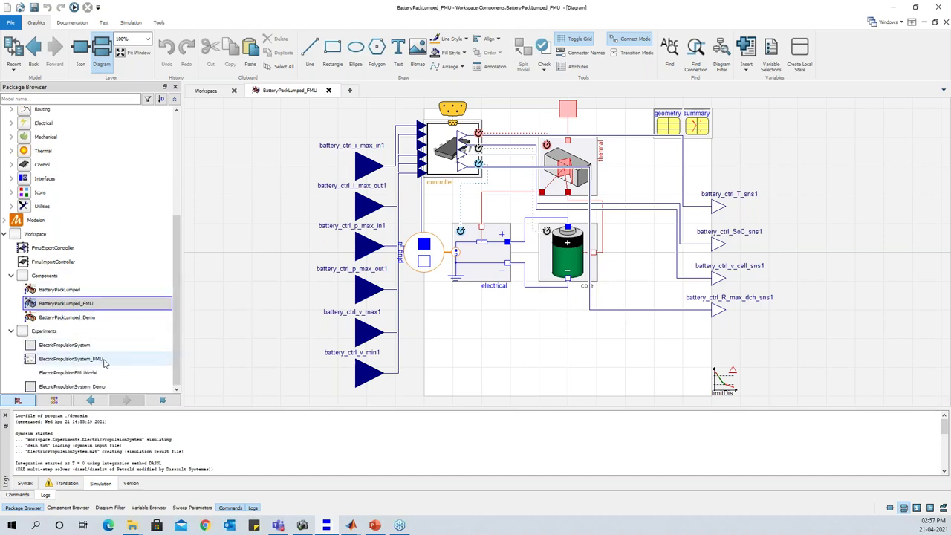
pyautogui.click(96, 362)
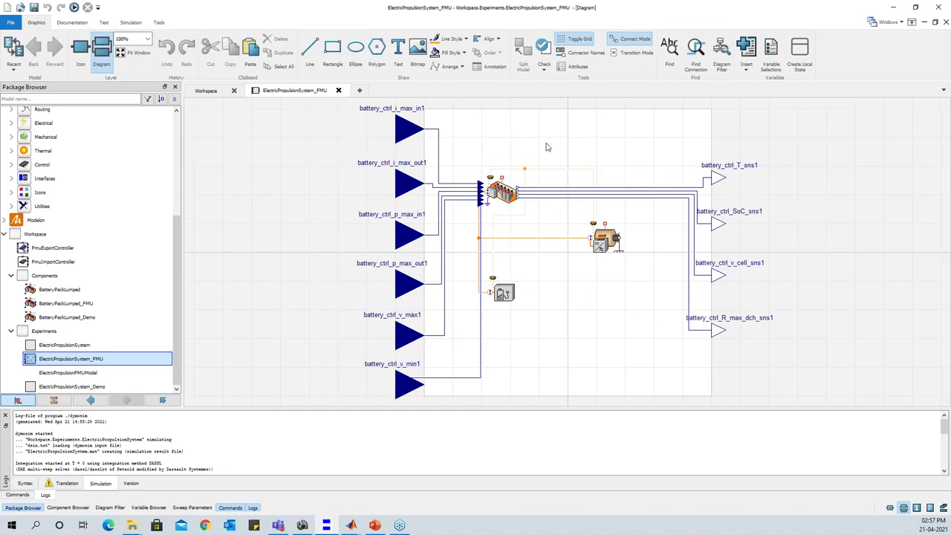
# - Export ElectricPropulsionSystem_FMU via Translate > FMU as model-exchange 2.0, then bring MATLAB forward
pyautogui.click(130, 22)
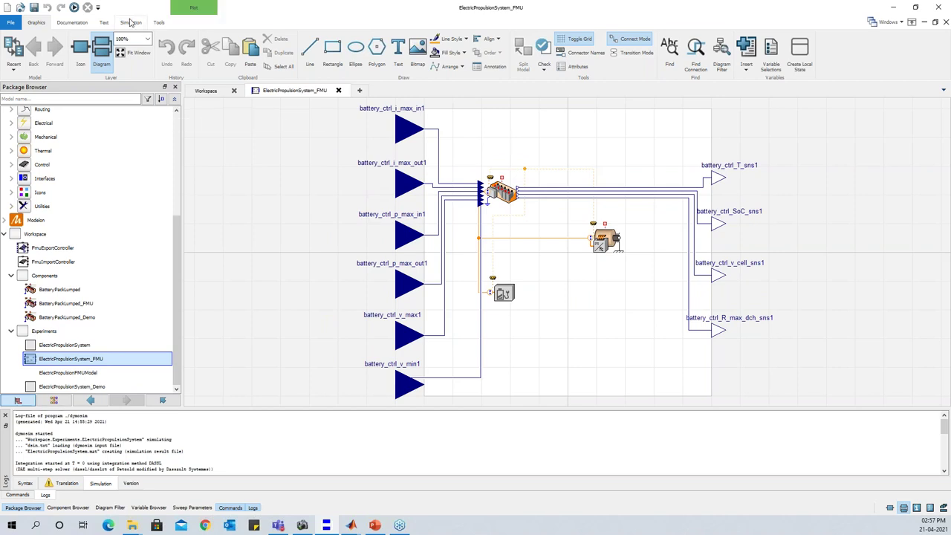
pyautogui.click(91, 68)
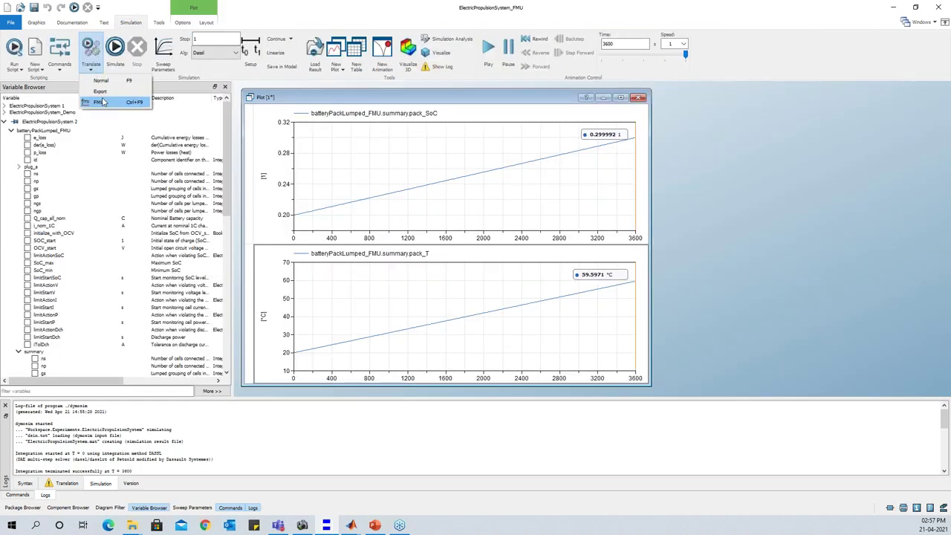
pyautogui.click(99, 102)
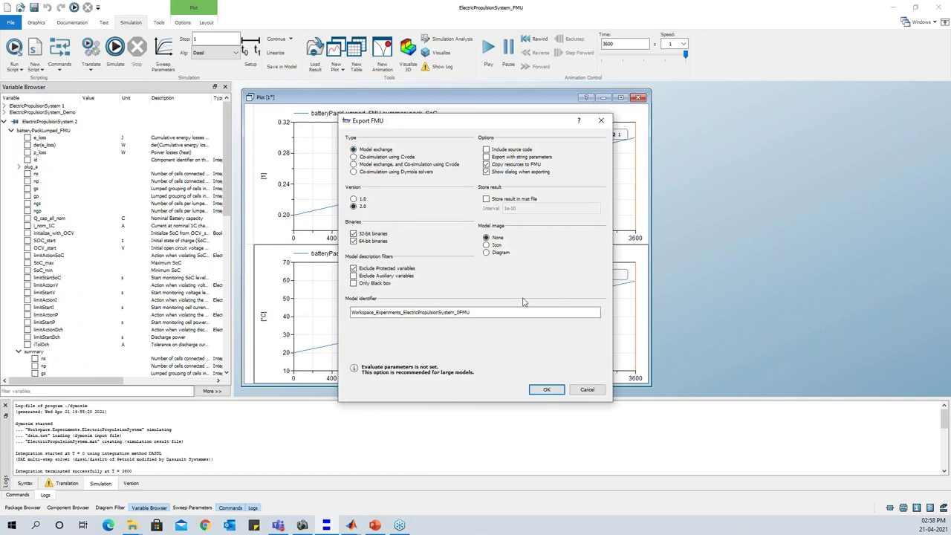
pyautogui.click(546, 389)
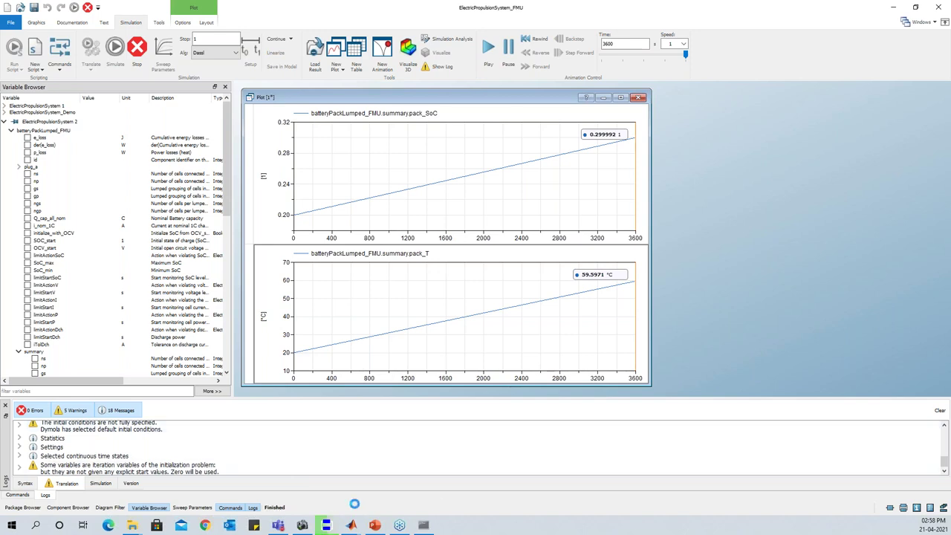
pyautogui.moveTo(351, 525)
pyautogui.click(249, 480)
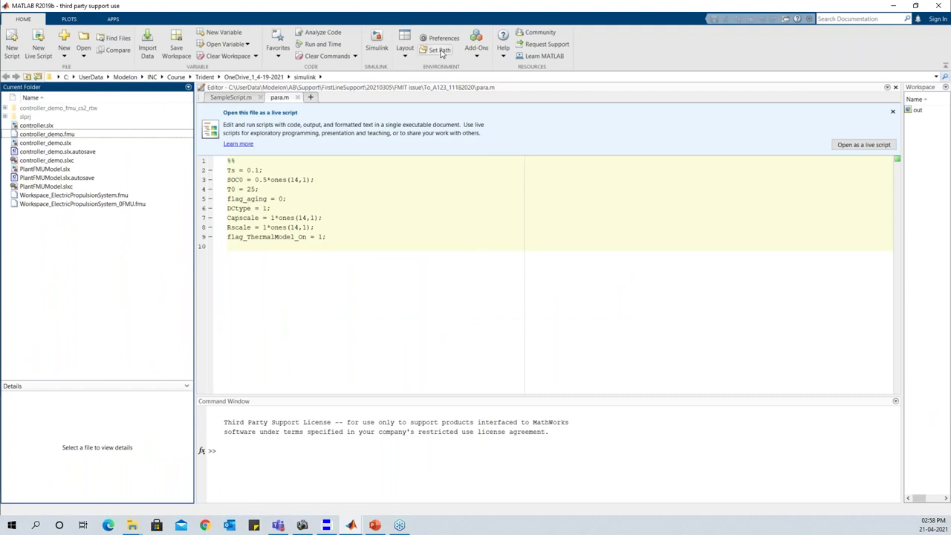
# - Review the MATLAB search path settings and close them unchanged
pyautogui.click(439, 50)
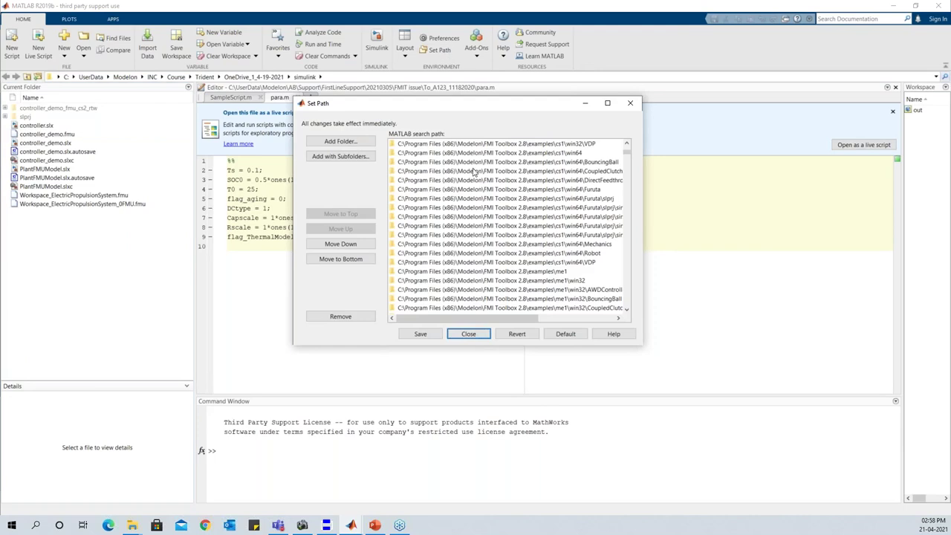
pyautogui.scroll(4, 535, 239)
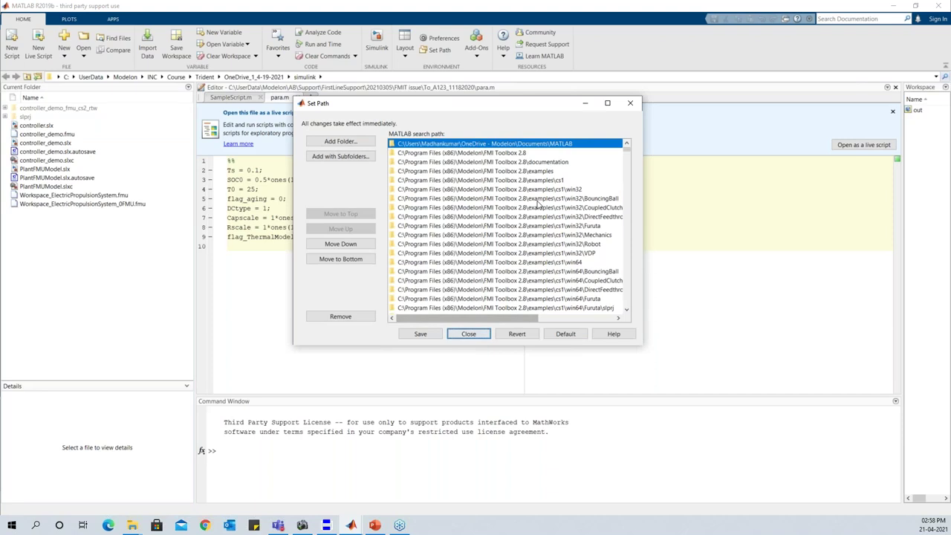
pyautogui.scroll(-4, 536, 205)
pyautogui.click(468, 334)
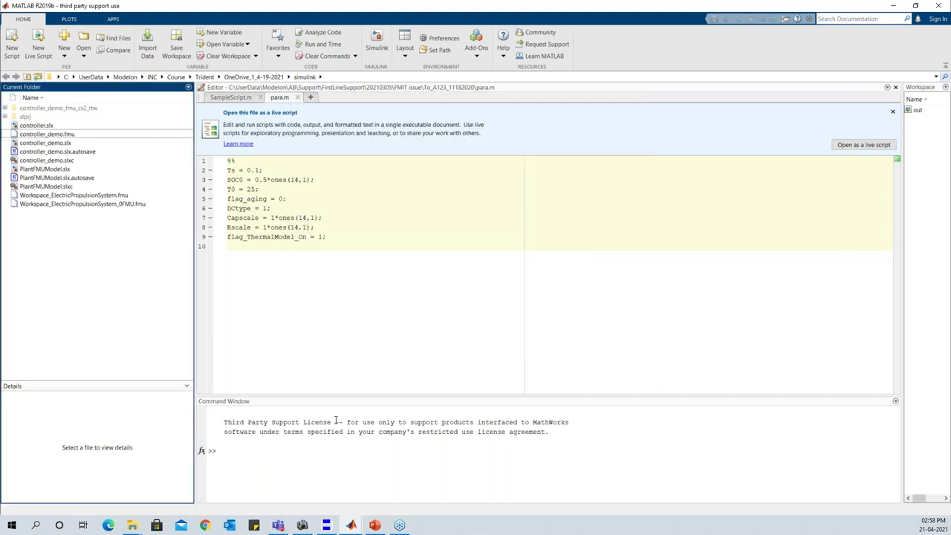
# - Bring up PlantFMUModel, locate the FMU ME block in the library's FMI section, then close the library
pyautogui.moveTo(352, 525)
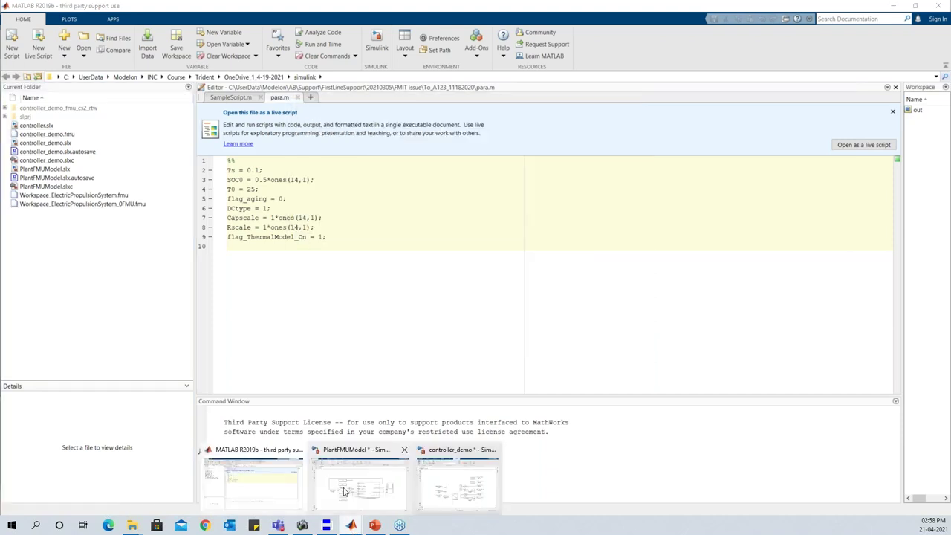
pyautogui.click(360, 487)
pyautogui.click(168, 88)
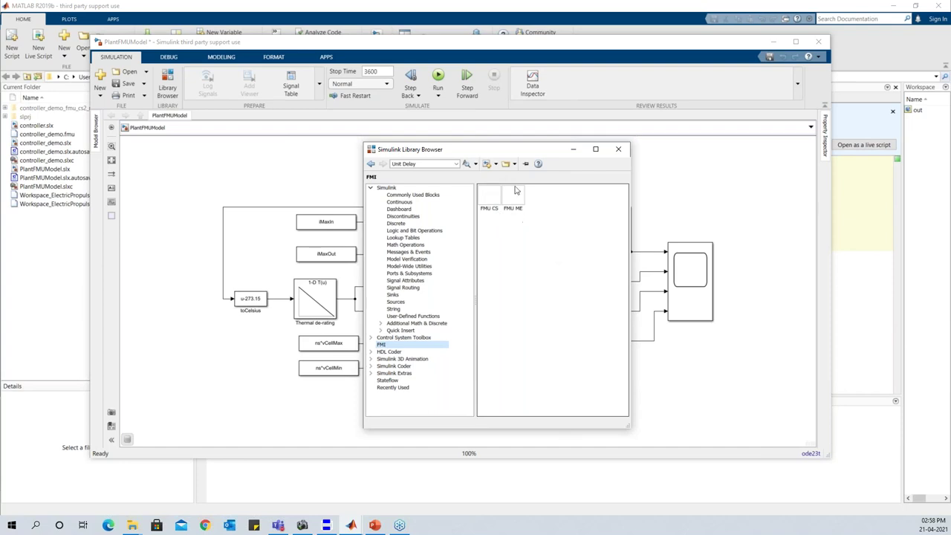
pyautogui.moveTo(517, 151); pyautogui.dragTo(435, 134)
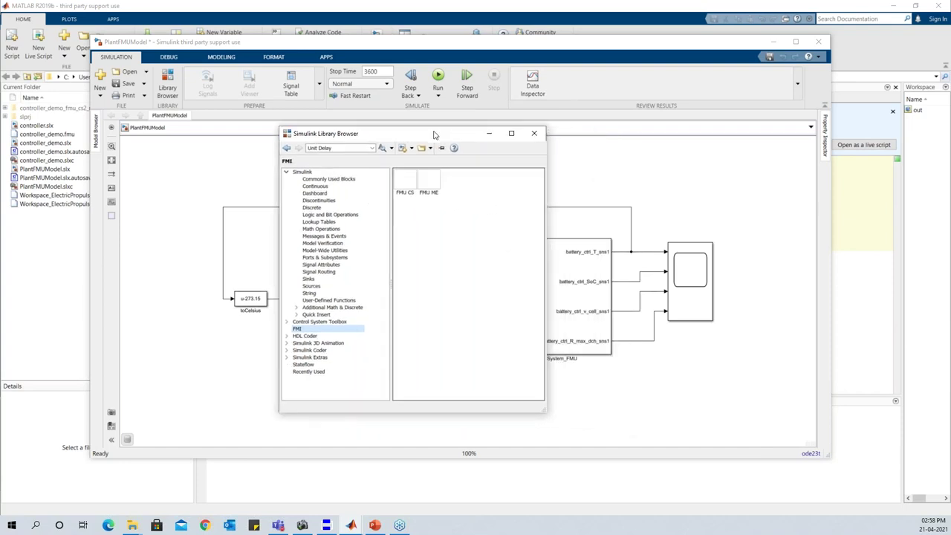
pyautogui.click(331, 525)
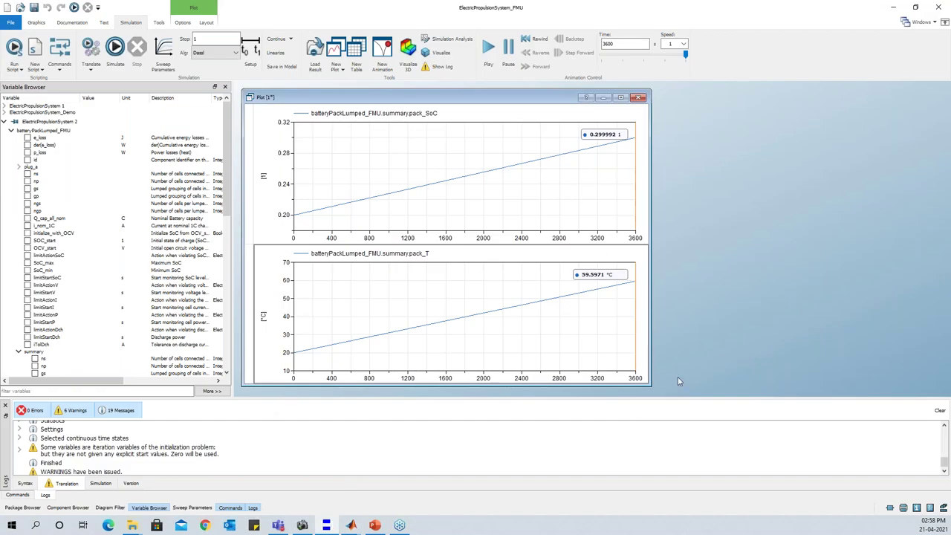
pyautogui.click(891, 9)
pyautogui.moveTo(455, 134); pyautogui.dragTo(289, 120)
pyautogui.click(270, 176)
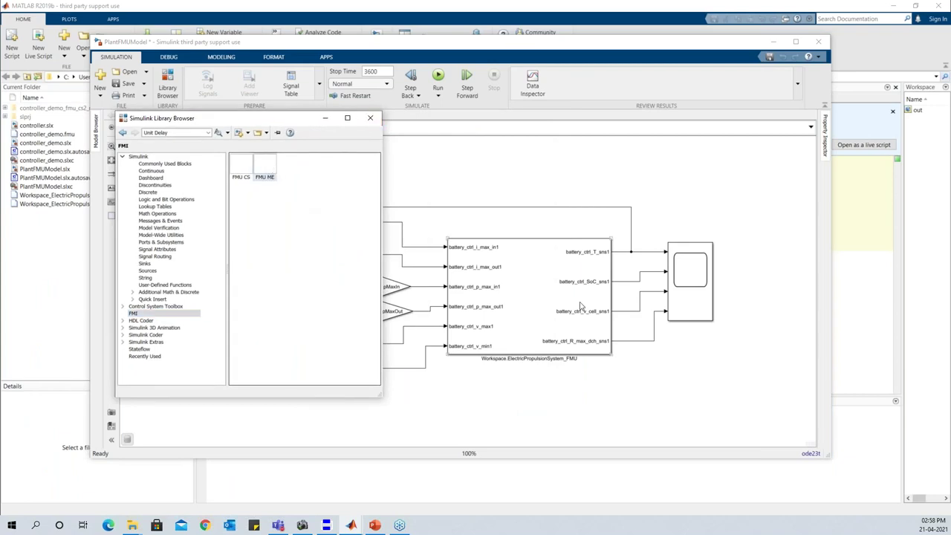
pyautogui.click(371, 118)
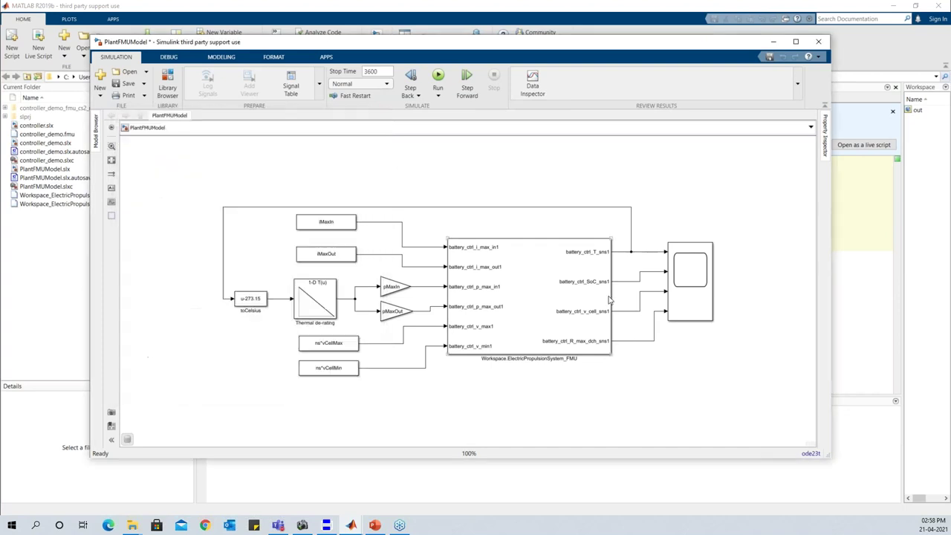
# - Load Workspace_ElectricPropulsionSystem_0FMU.fmu into the FMU block
pyautogui.click(526, 289)
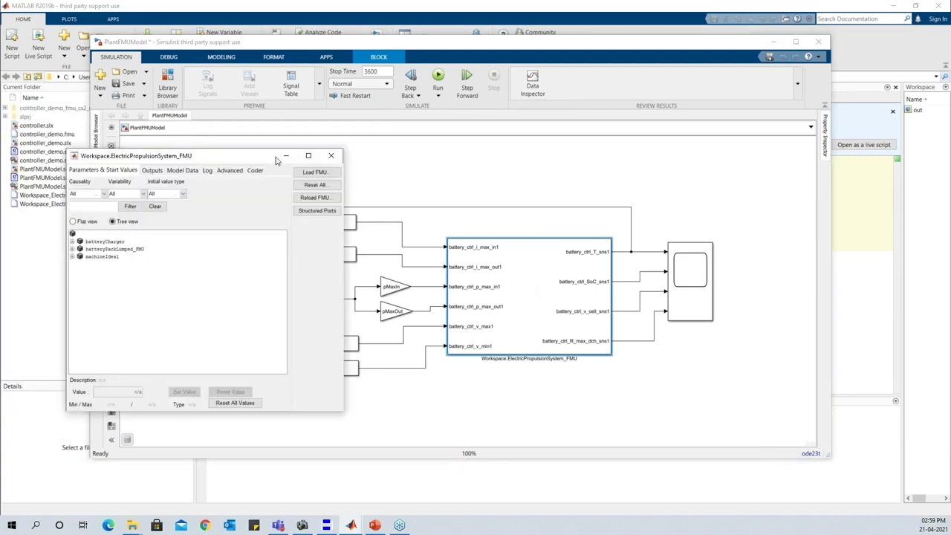
pyautogui.click(538, 171)
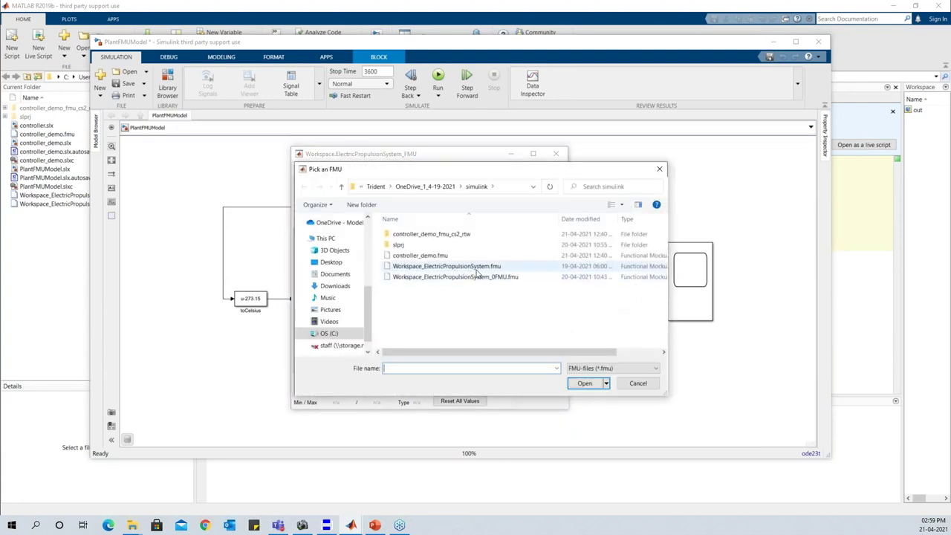
pyautogui.click(472, 278)
pyautogui.click(584, 385)
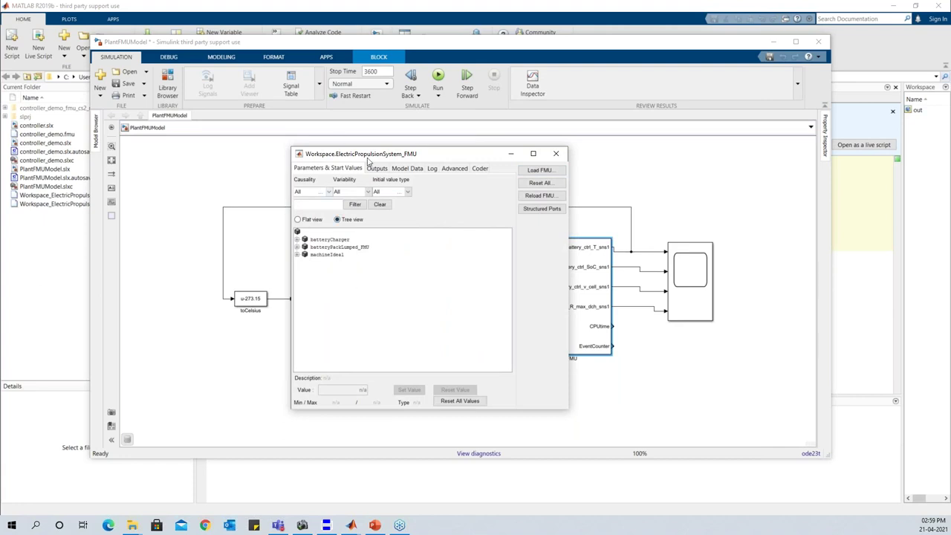
# - Expand the batteryCharger and controller parameter trees to inspect tau_sns and id
pyautogui.click(297, 239)
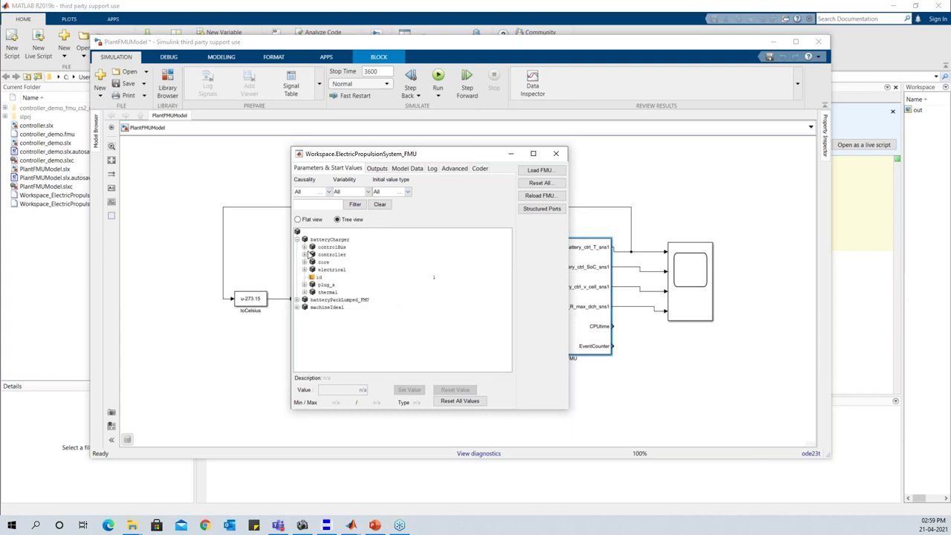
pyautogui.click(303, 248)
pyautogui.doubleClick(338, 254)
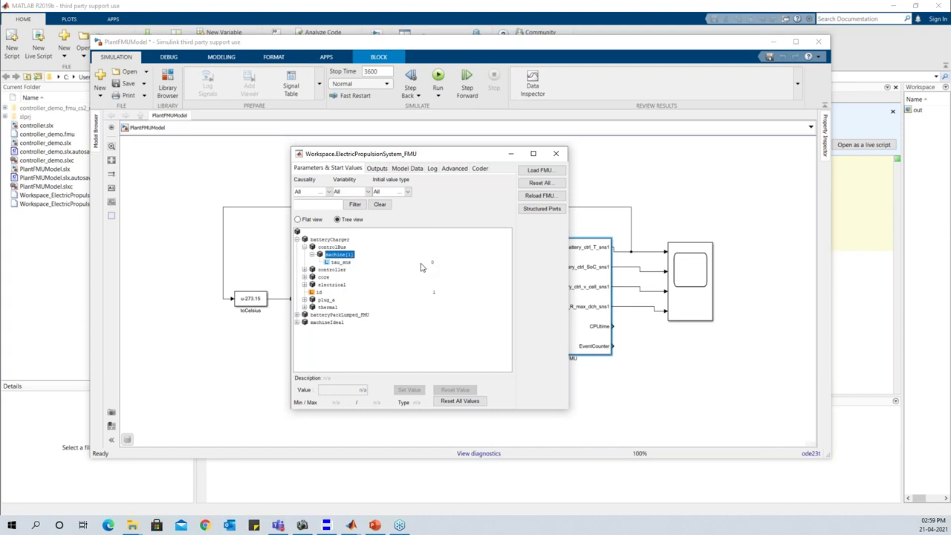
pyautogui.click(437, 264)
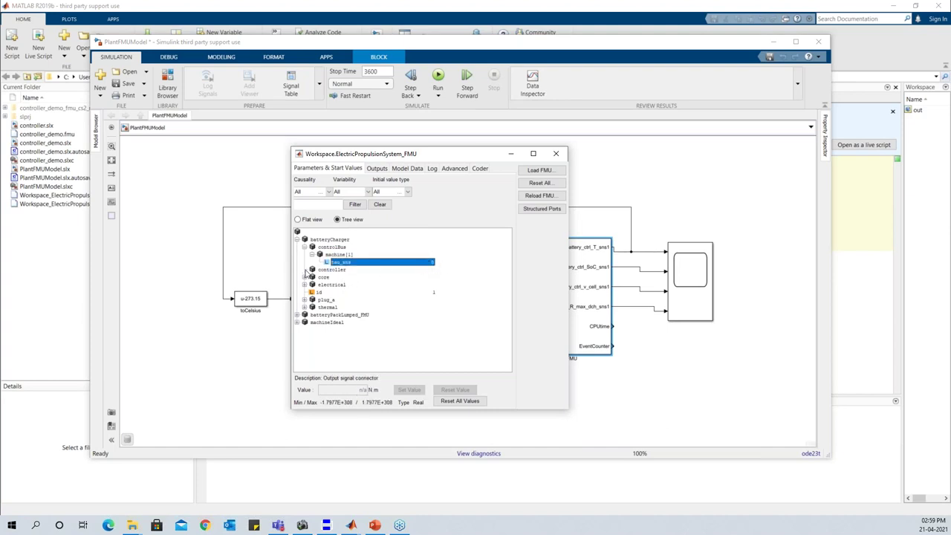
pyautogui.click(304, 270)
pyautogui.click(304, 269)
pyautogui.click(426, 294)
pyautogui.click(304, 270)
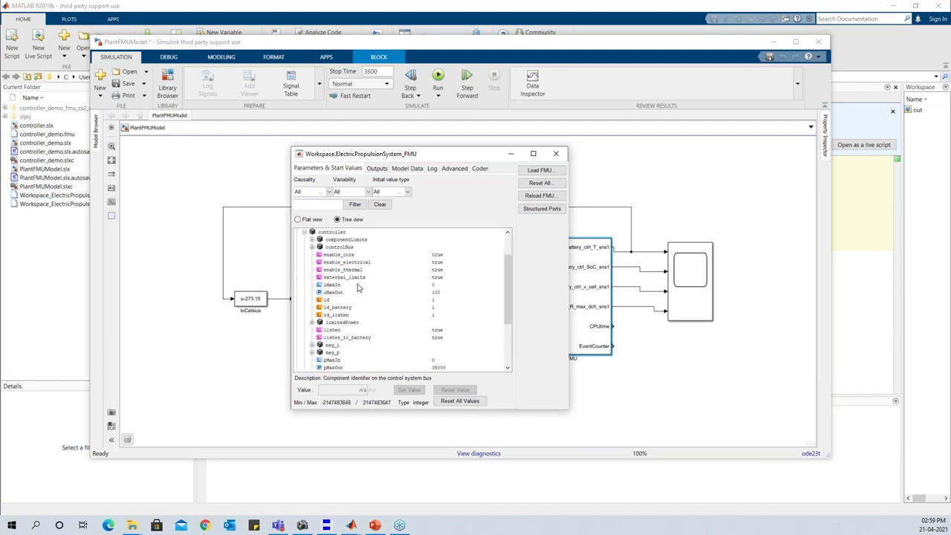
pyautogui.click(432, 301)
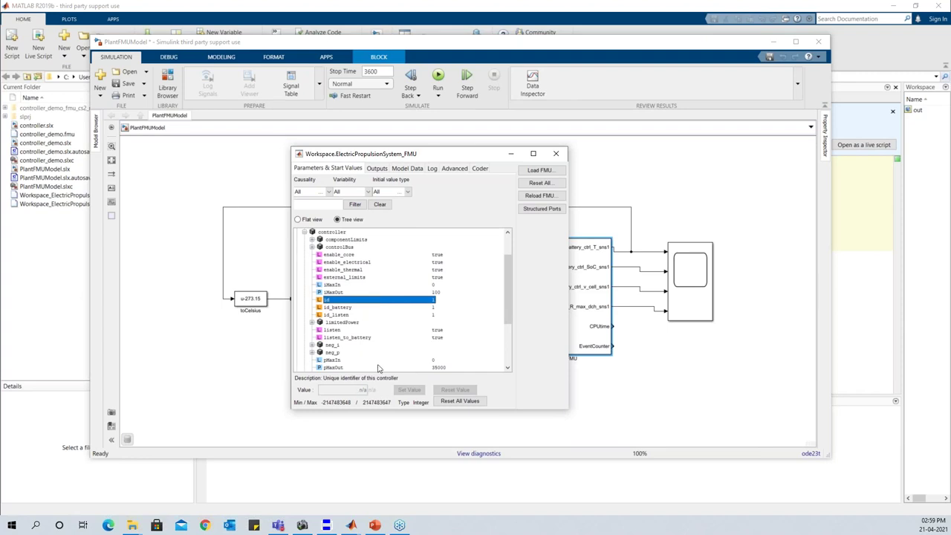
# - Remove the CPUtime and EventCounter outputs from the FMU block, then view the Model Data tab
pyautogui.click(382, 171)
pyautogui.moveTo(399, 155); pyautogui.dragTo(284, 151)
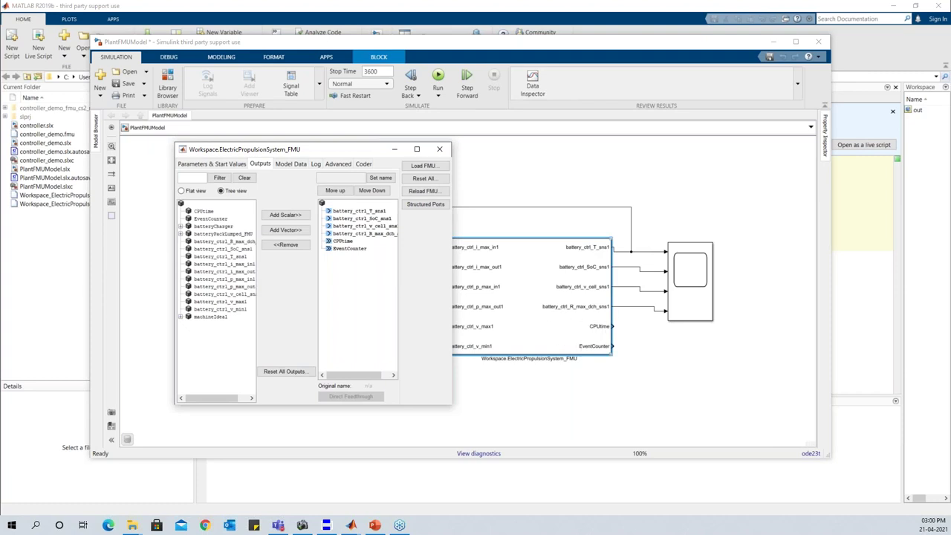
pyautogui.click(253, 256)
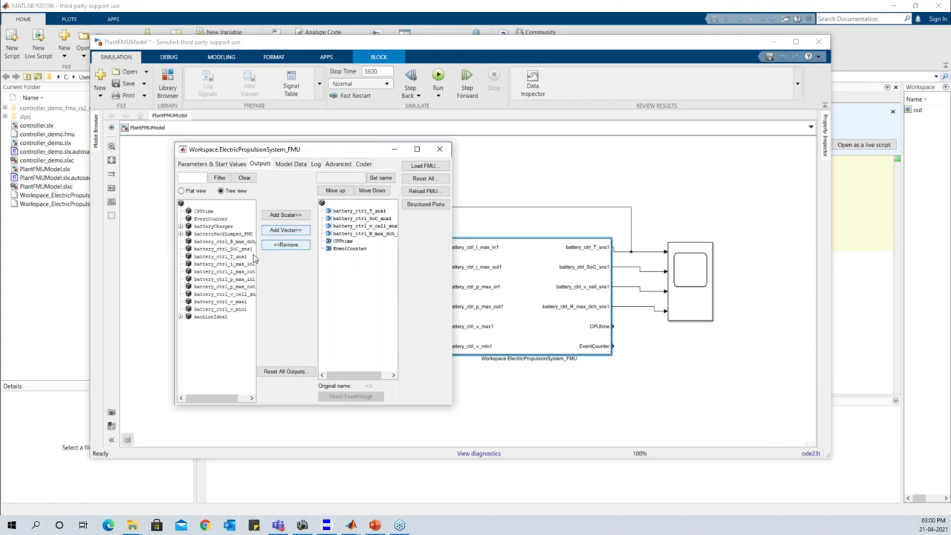
pyautogui.click(179, 233)
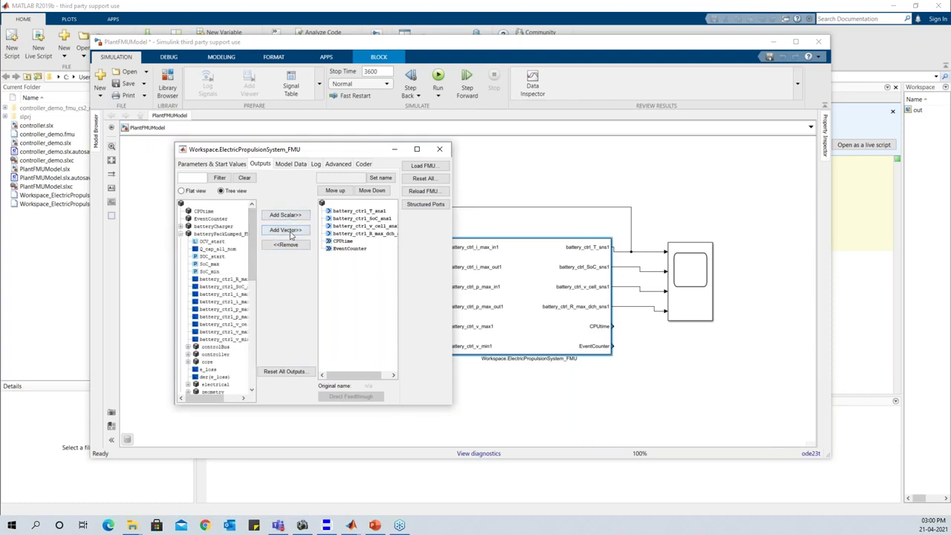
pyautogui.click(335, 243)
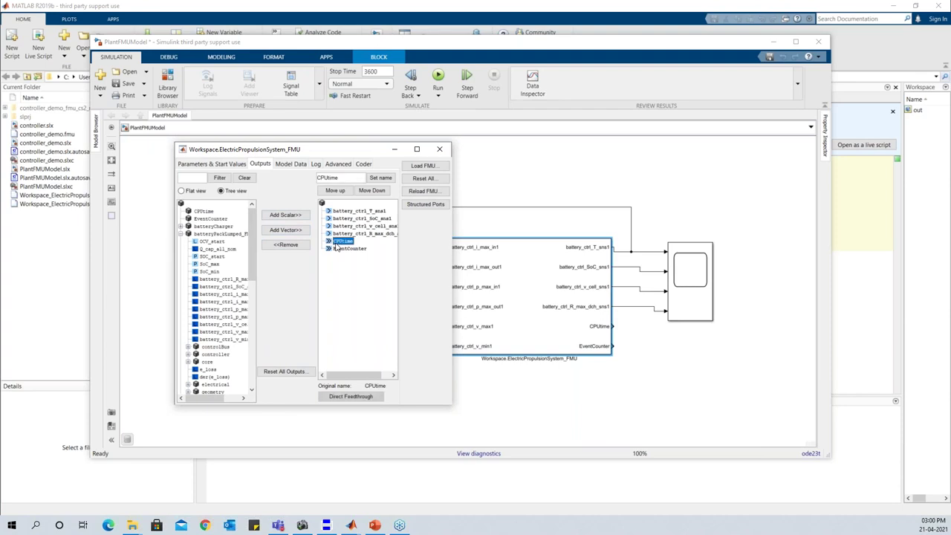
pyautogui.click(285, 245)
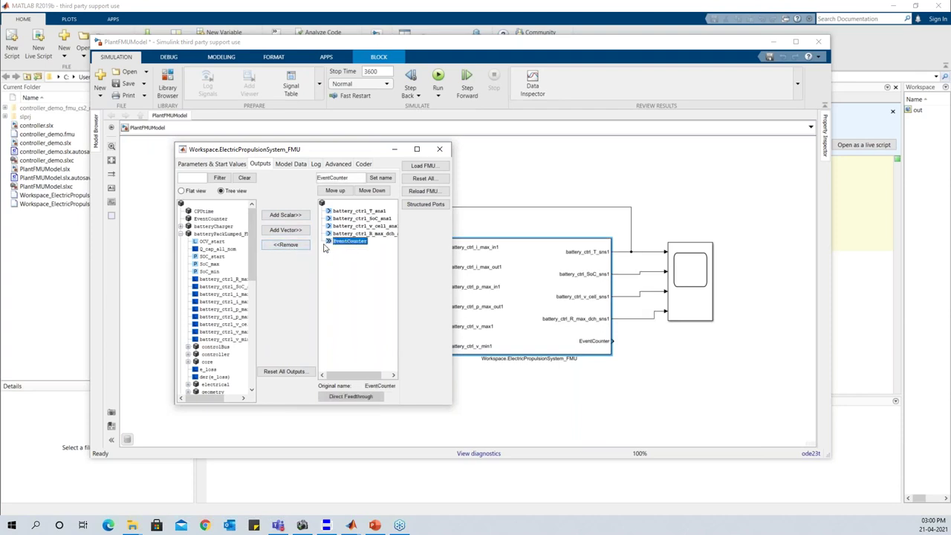
pyautogui.click(294, 245)
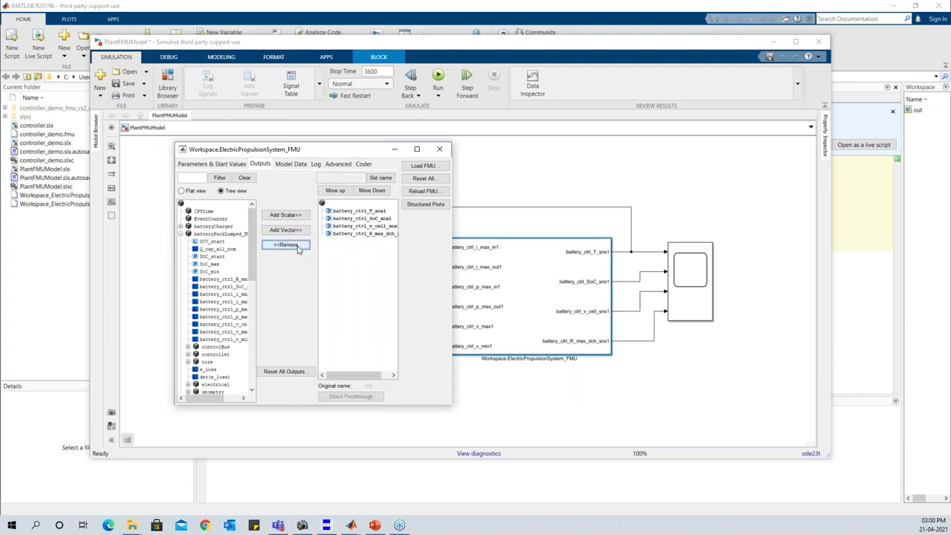
pyautogui.click(290, 164)
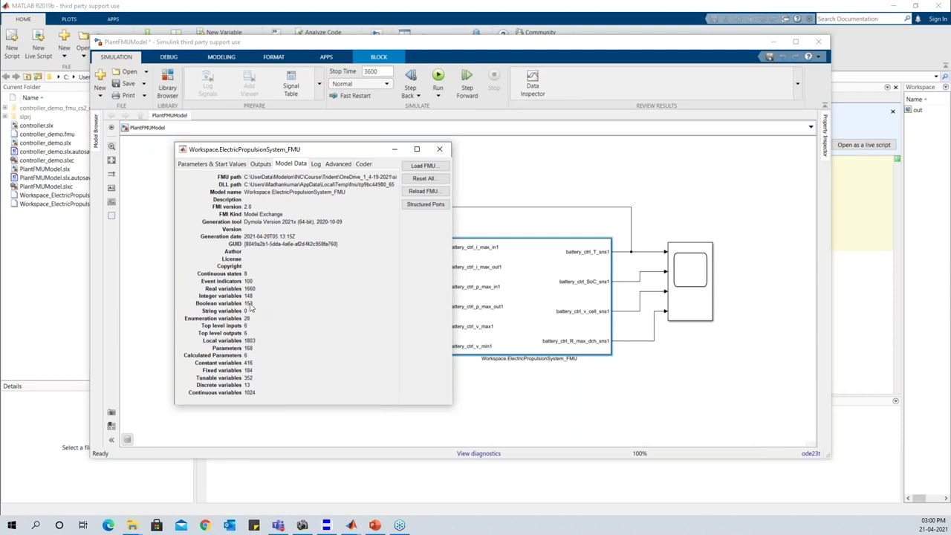
# - Close the FMU settings and examine iMaxIn, iMaxOut, voltage-limit, temperature feedback and Thermal de-rating blocks
pyautogui.click(440, 150)
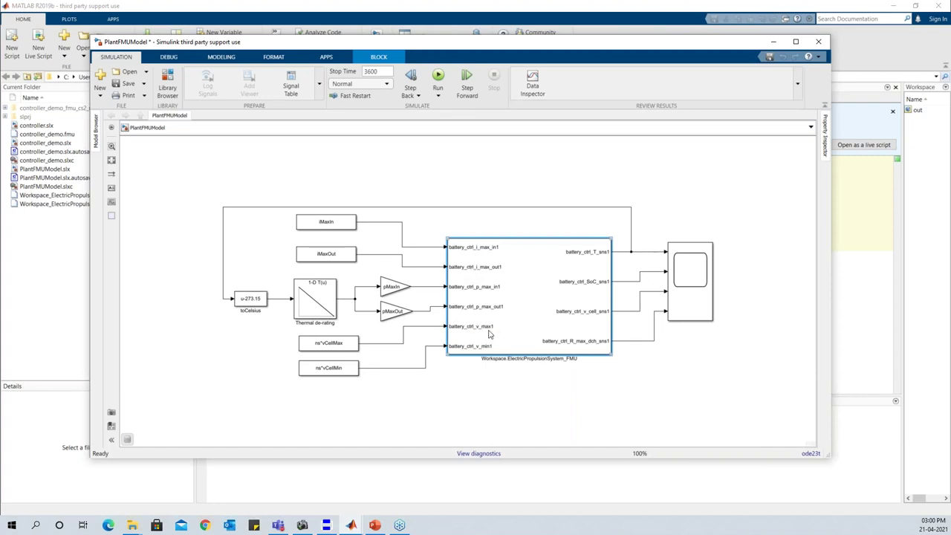
pyautogui.click(311, 223)
pyautogui.click(317, 250)
pyautogui.click(338, 346)
pyautogui.click(327, 369)
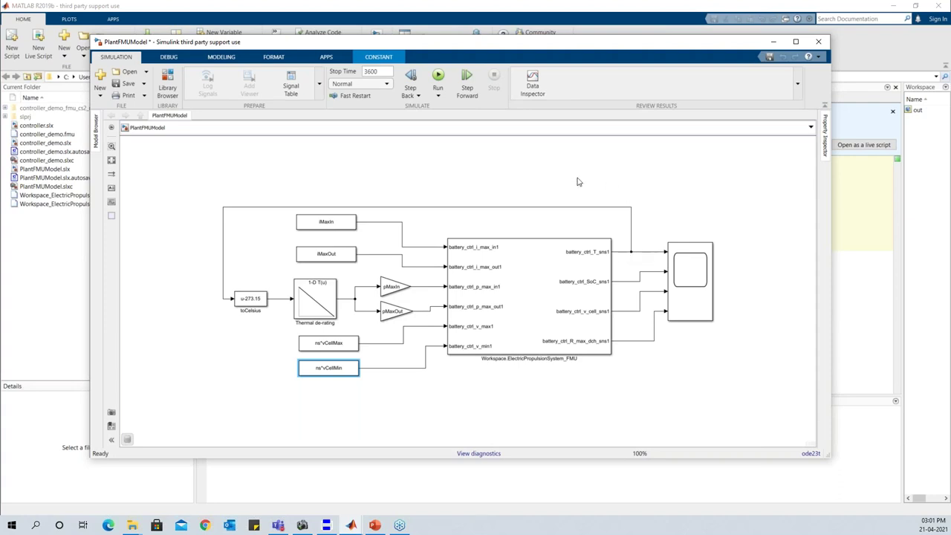
pyautogui.click(502, 208)
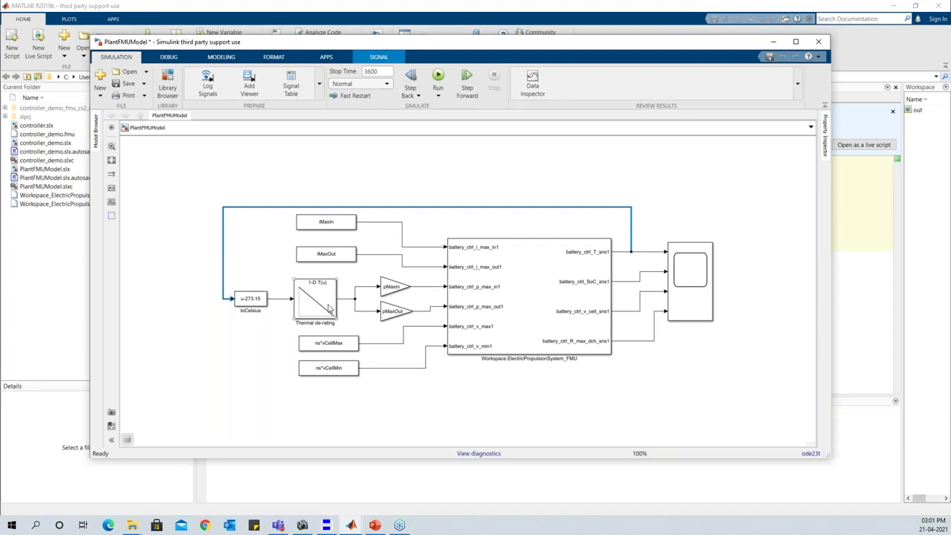
pyautogui.click(322, 303)
pyautogui.doubleClick(323, 303)
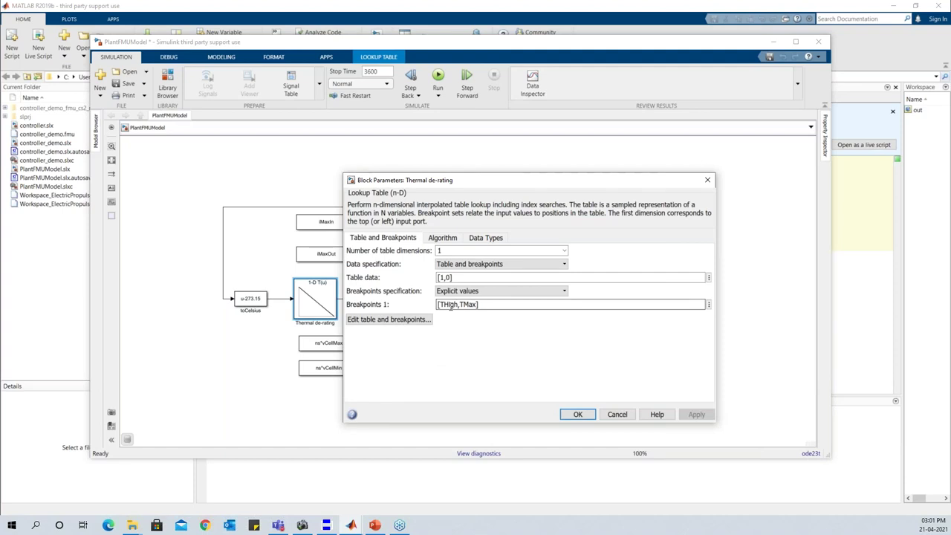
pyautogui.click(395, 322)
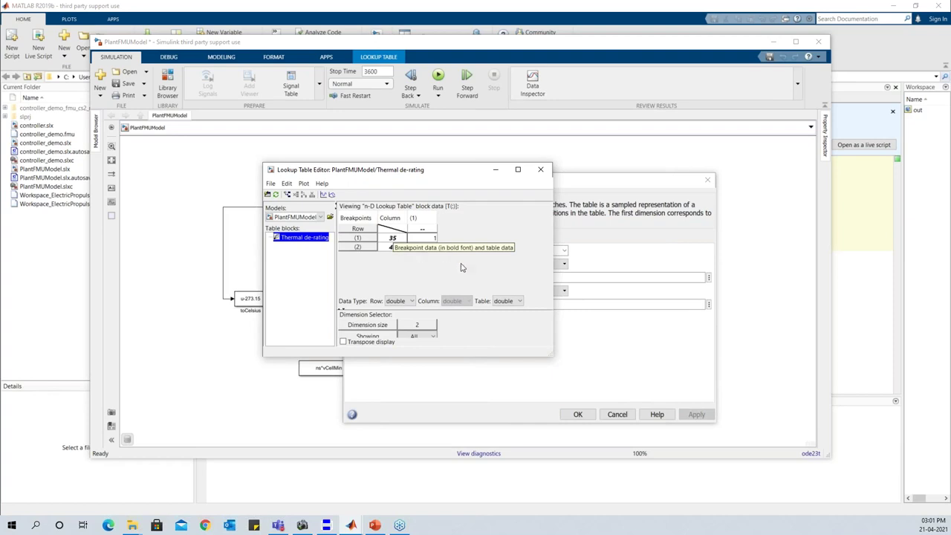
pyautogui.click(542, 169)
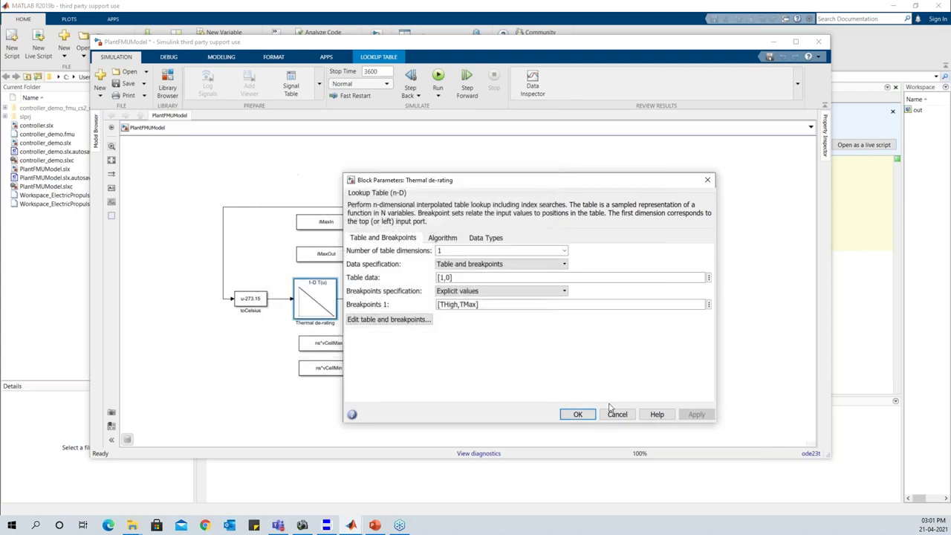
pyautogui.click(616, 415)
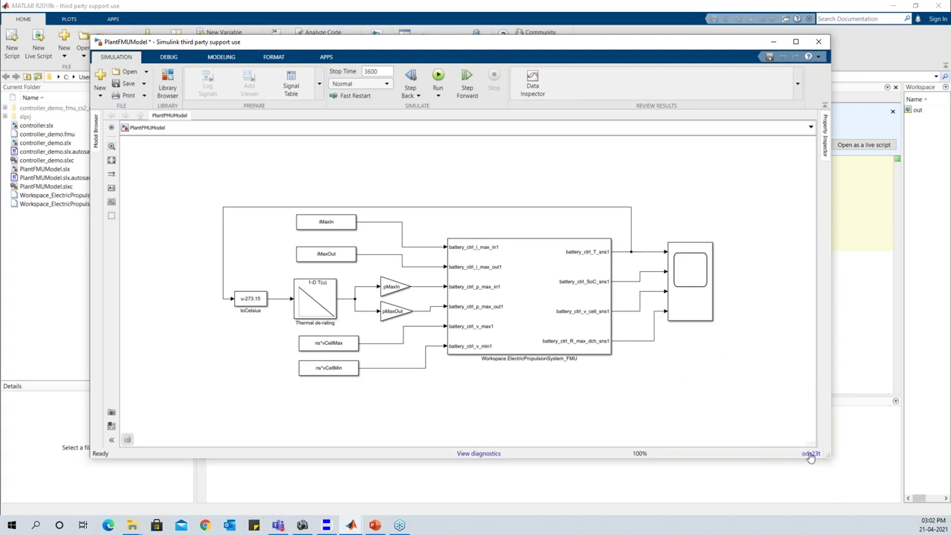
# - Run the PlantFMUModel simulation to 3600 s and bring up its Scope window
pyautogui.moveTo(810, 457)
pyautogui.click(437, 78)
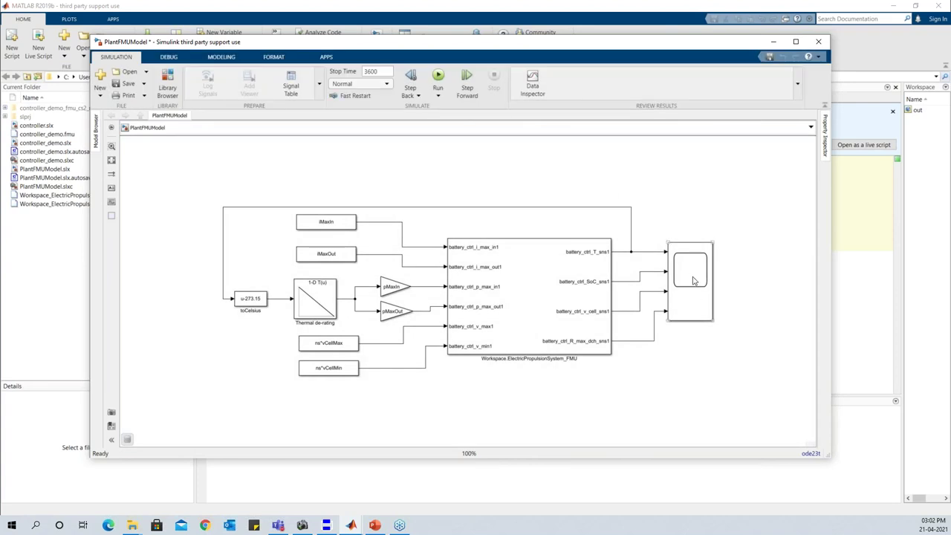
pyautogui.doubleClick(693, 286)
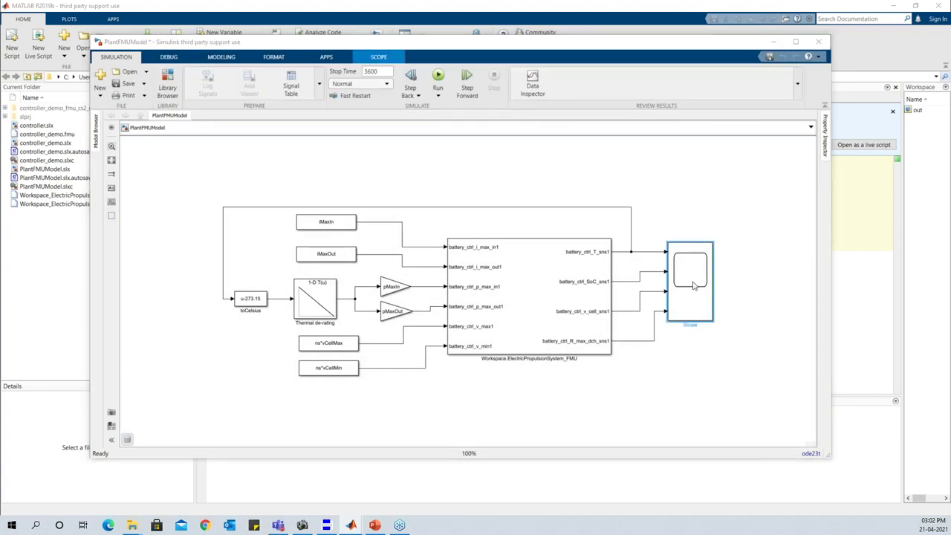
pyautogui.moveTo(470, 168); pyautogui.dragTo(516, 178)
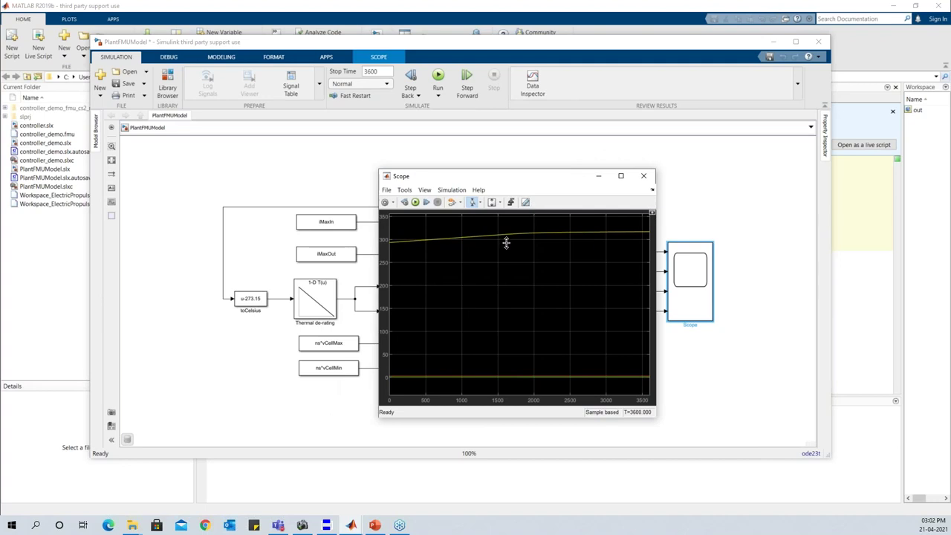
# - Zoom the Scope's Y axis onto the temperature, near-zero and red (1.2–3.2) traces
pyautogui.moveTo(510, 245); pyautogui.dragTo(513, 220)
pyautogui.moveTo(511, 362); pyautogui.dragTo(514, 391)
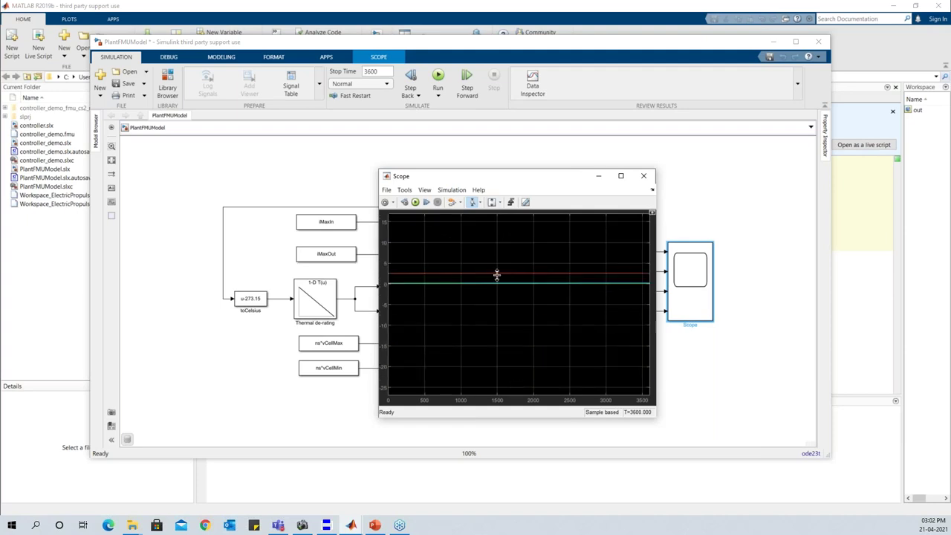
pyautogui.moveTo(496, 270); pyautogui.dragTo(499, 277)
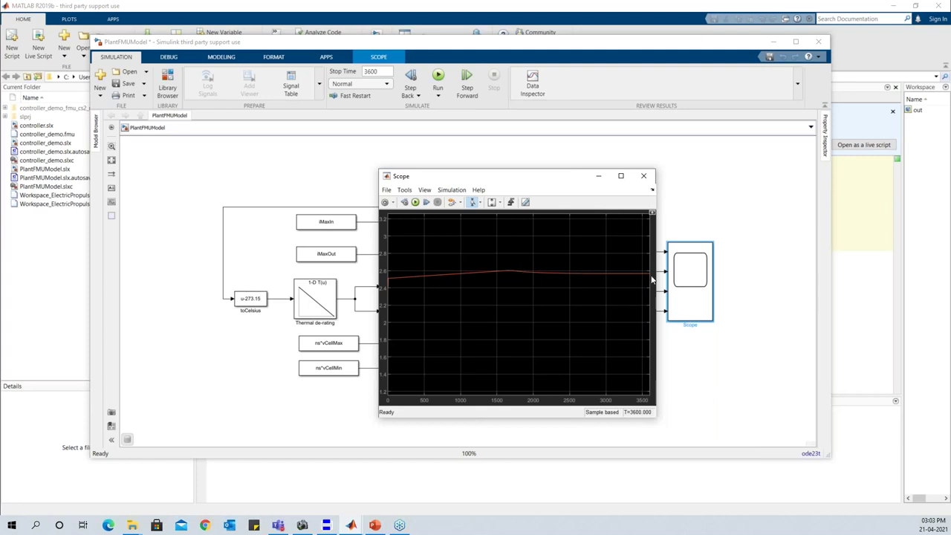
# - Autoscale and Y-zoom the Scope onto the near-zero and blue traces, then close it
pyautogui.click(492, 204)
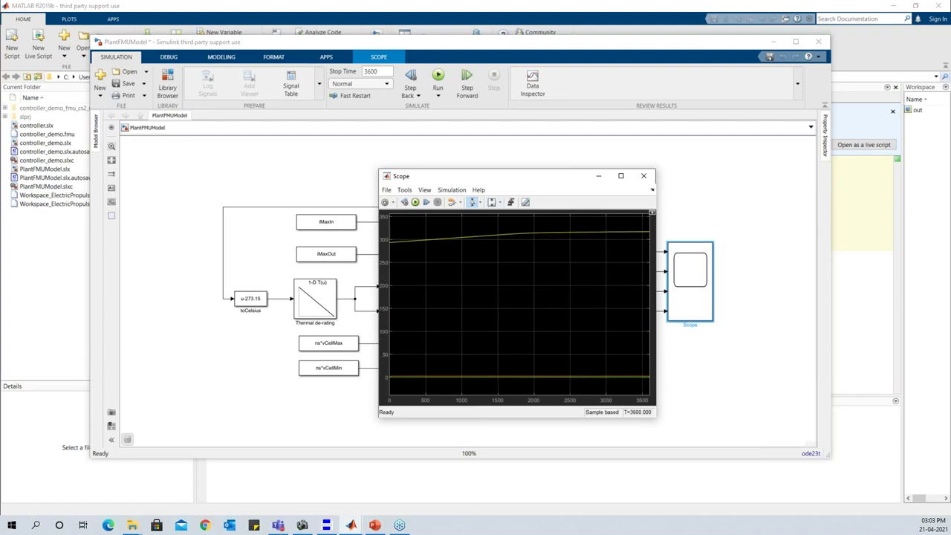
pyautogui.click(528, 356)
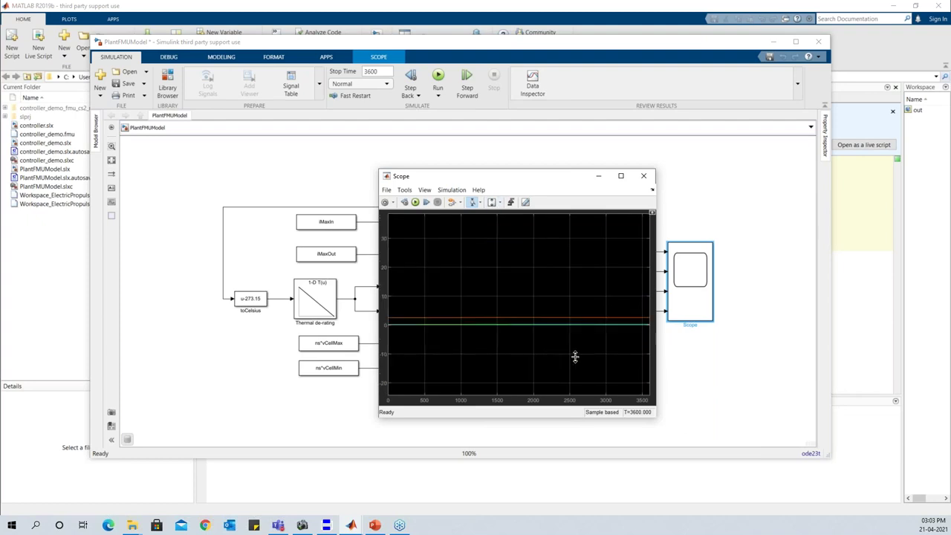
pyautogui.click(507, 319)
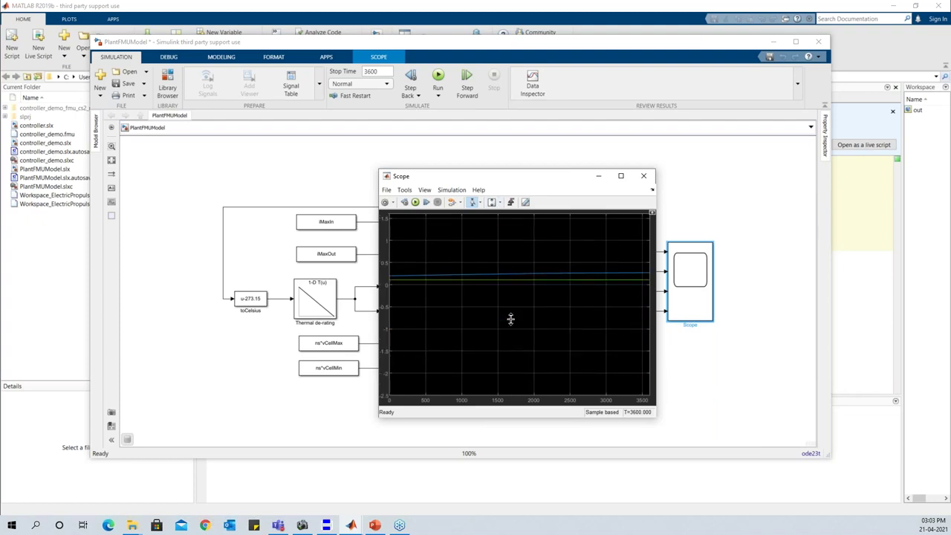
pyautogui.click(516, 269)
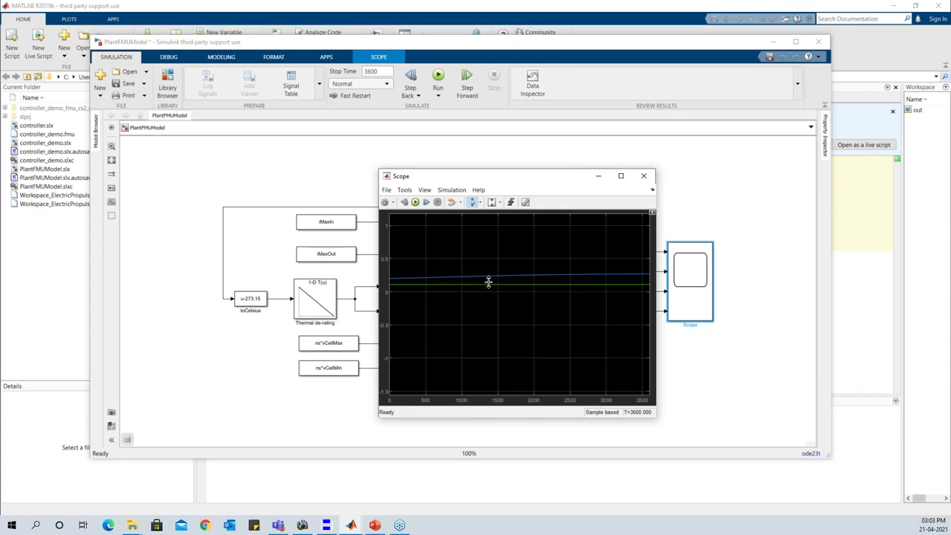
pyautogui.doubleClick(512, 319)
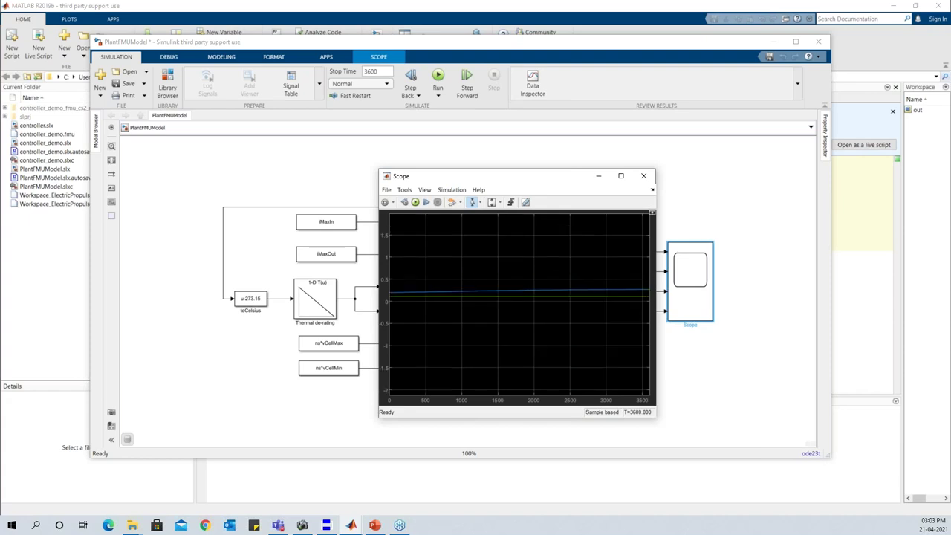
pyautogui.moveTo(516, 303); pyautogui.dragTo(526, 279)
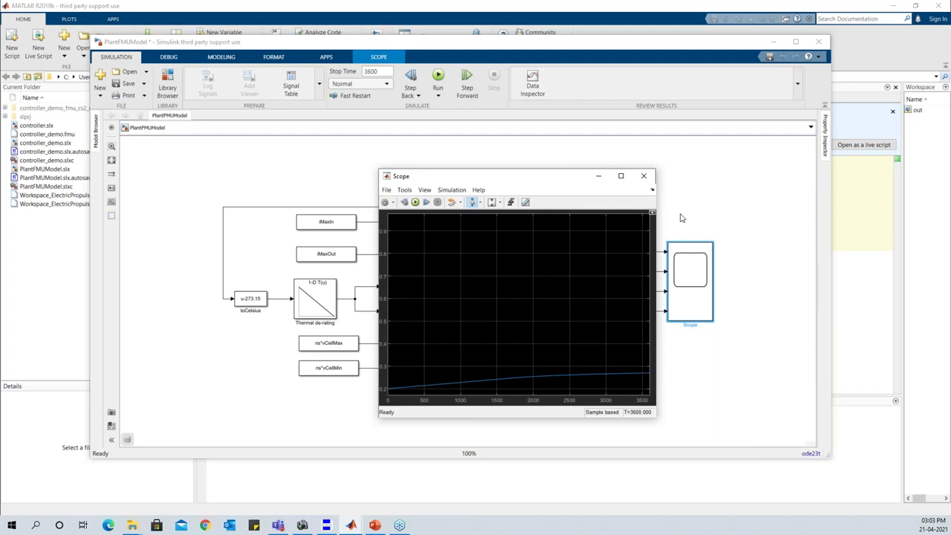
pyautogui.click(491, 203)
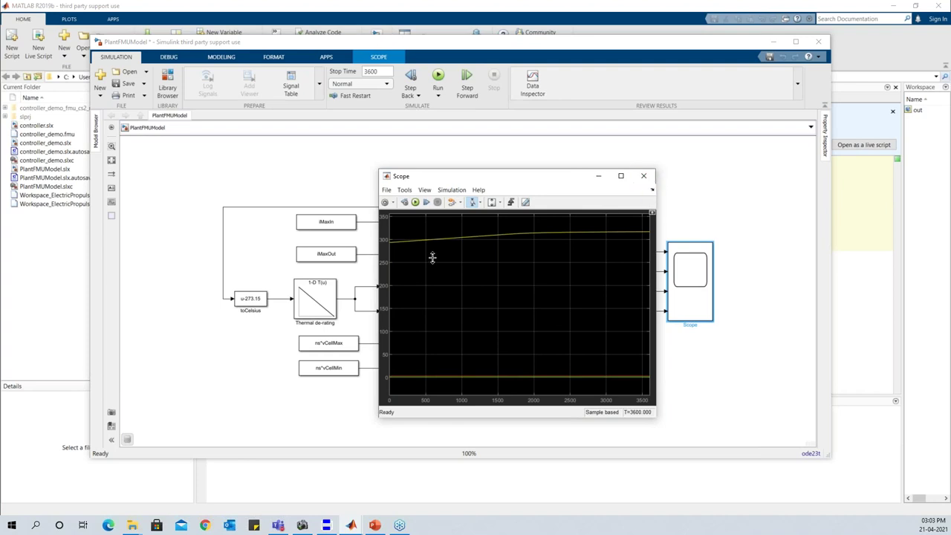
pyautogui.click(643, 179)
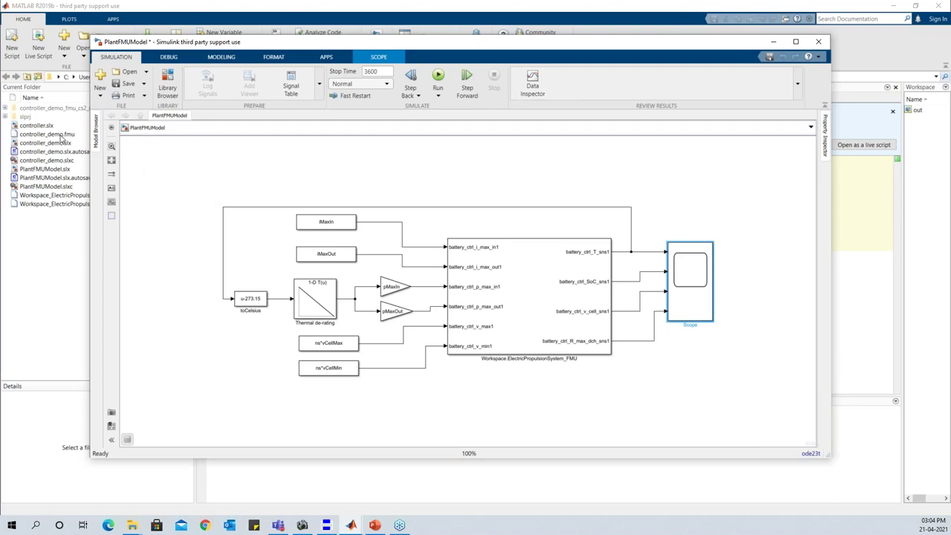
# - Open controller_demo.slx, look over its gain blocks and check the fixed-step 0.1 solver
pyautogui.doubleClick(57, 144)
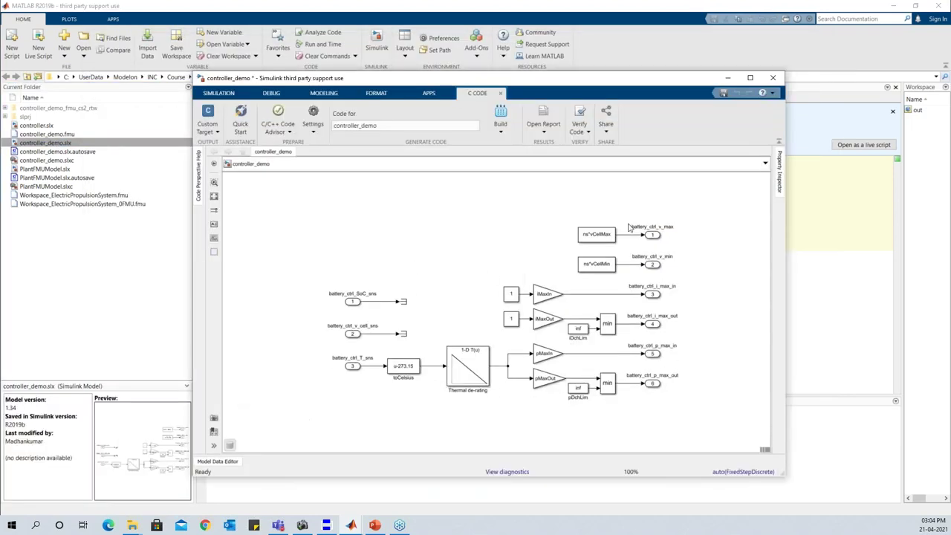
pyautogui.moveTo(619, 207); pyautogui.dragTo(416, 398)
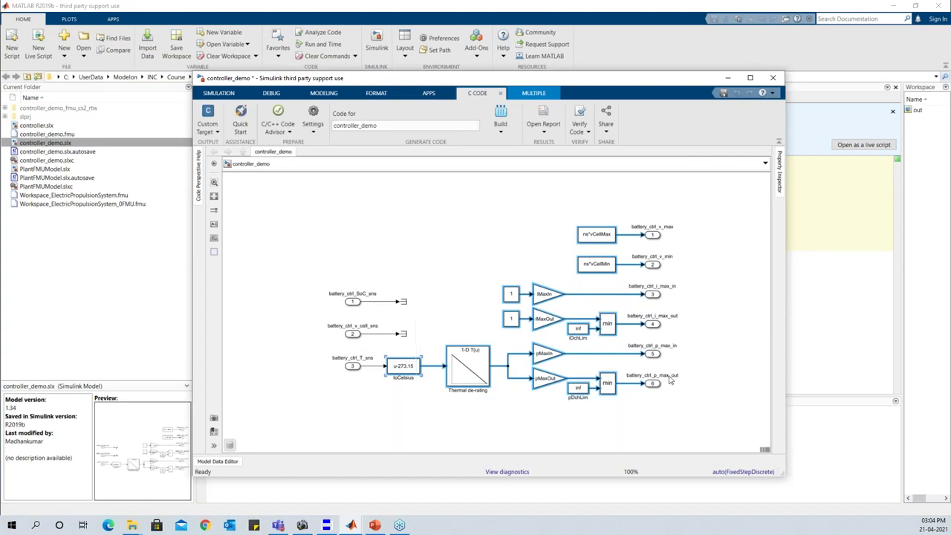
pyautogui.click(707, 304)
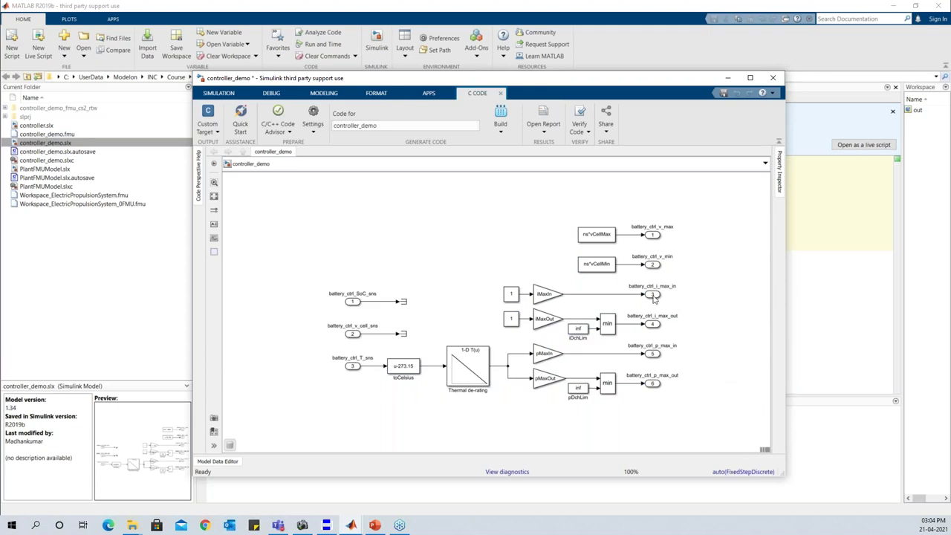
pyautogui.click(746, 474)
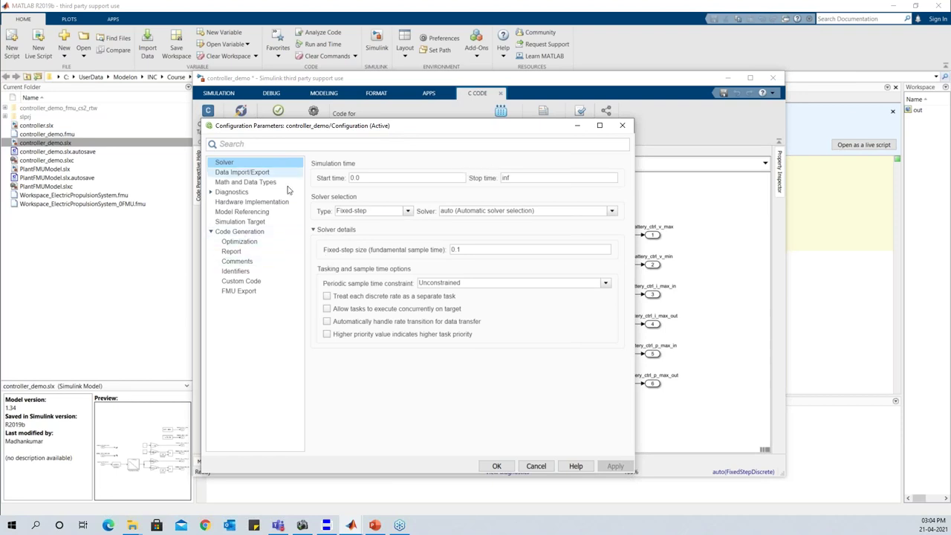
pyautogui.click(256, 235)
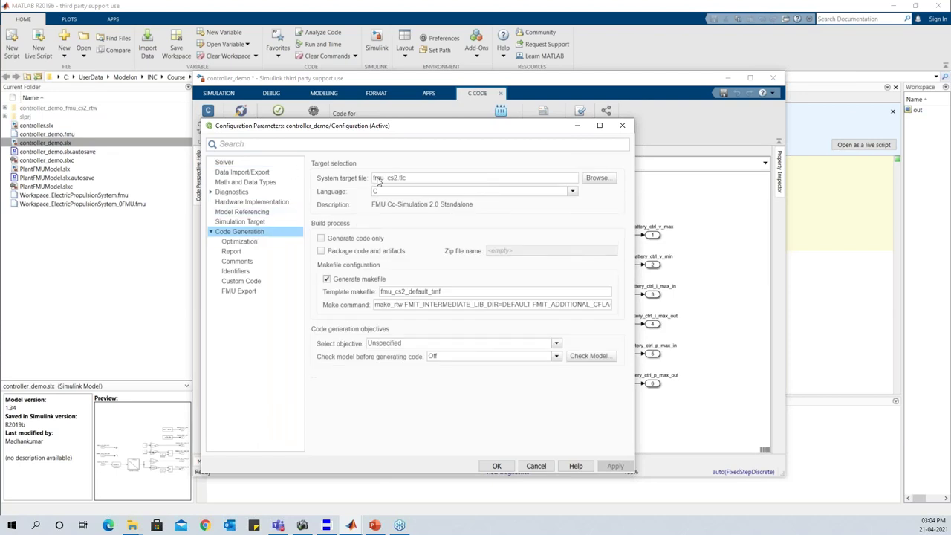
pyautogui.click(592, 180)
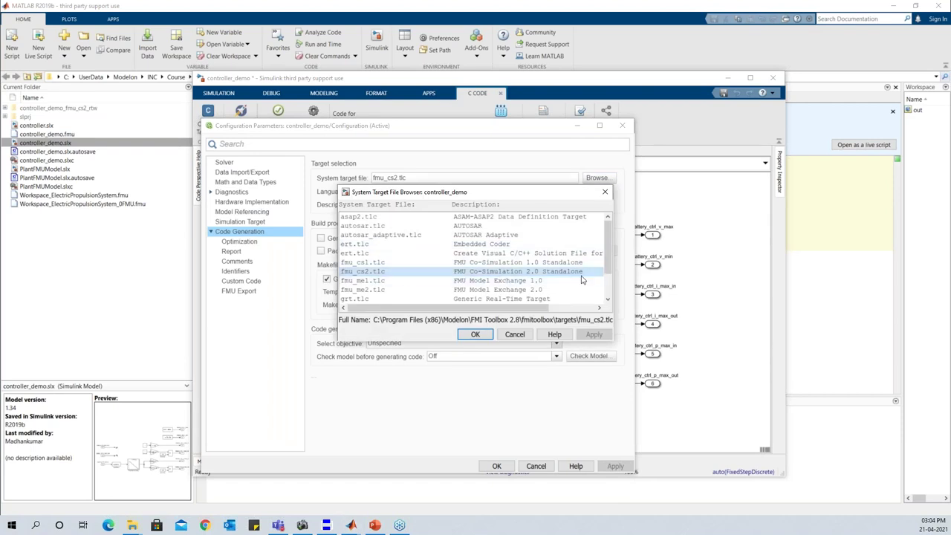
pyautogui.scroll(-2, 520, 276)
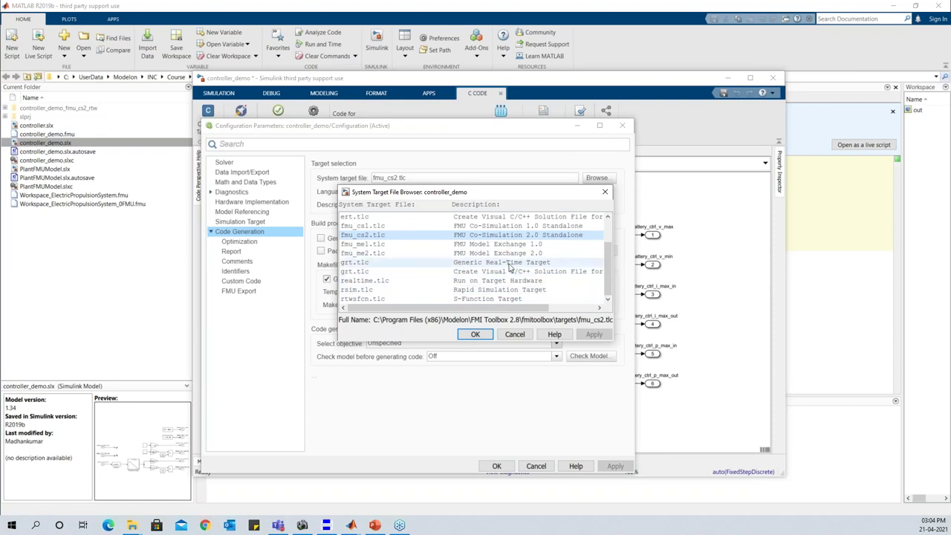
pyautogui.scroll(2, 508, 287)
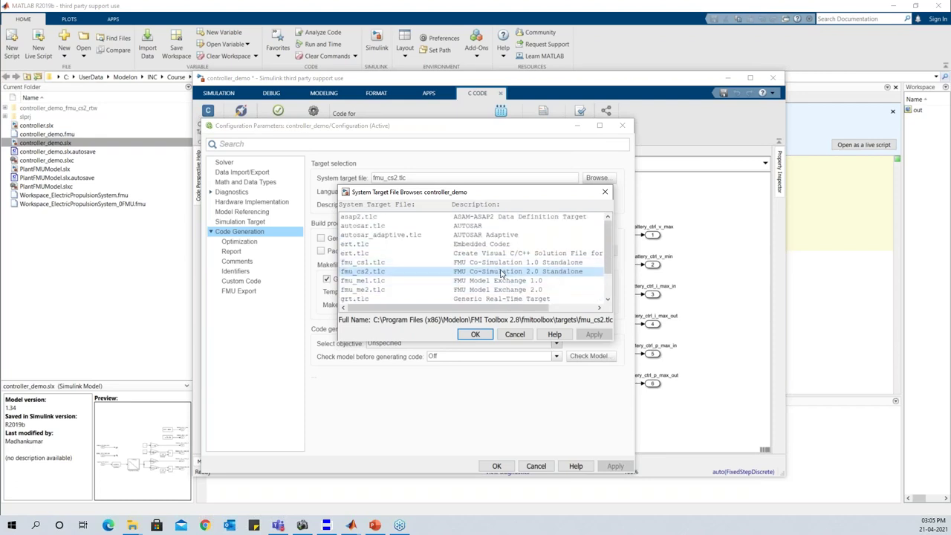
pyautogui.click(476, 333)
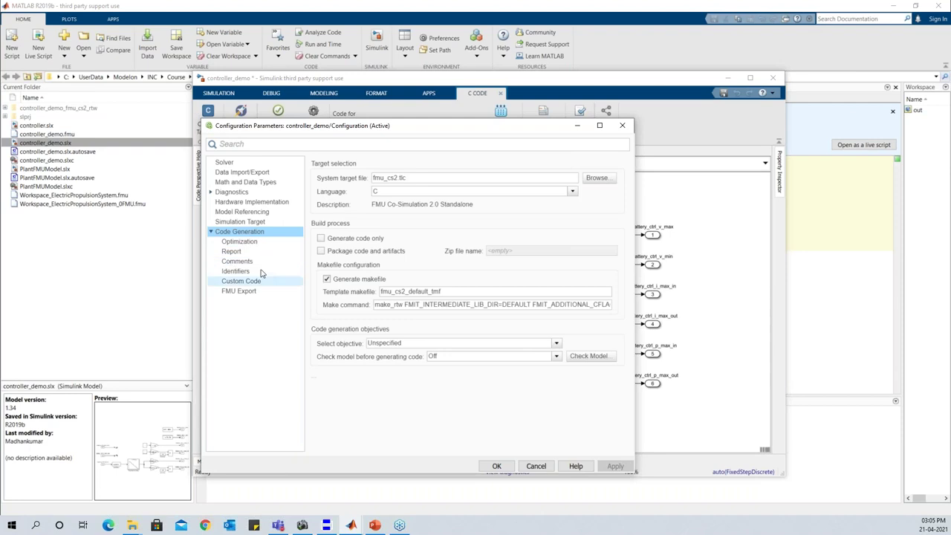
pyautogui.click(240, 241)
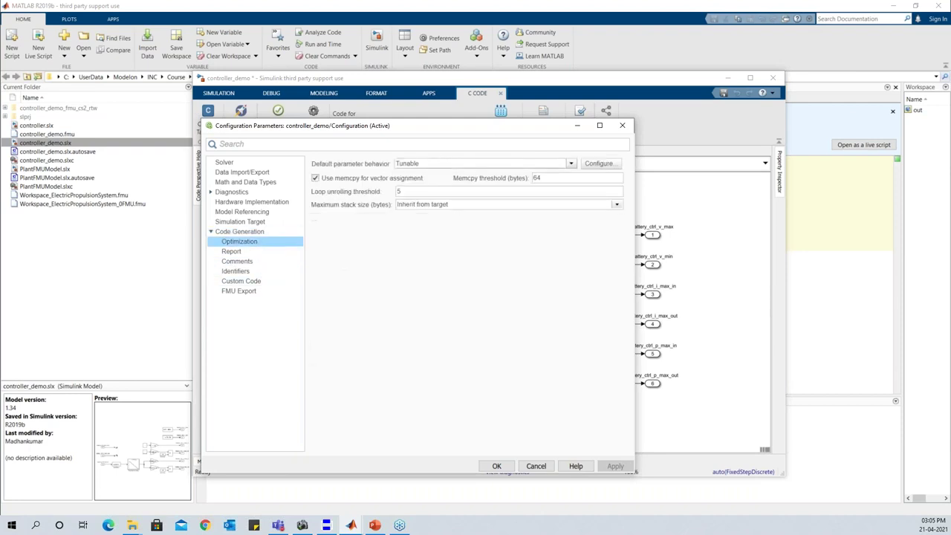
pyautogui.click(246, 292)
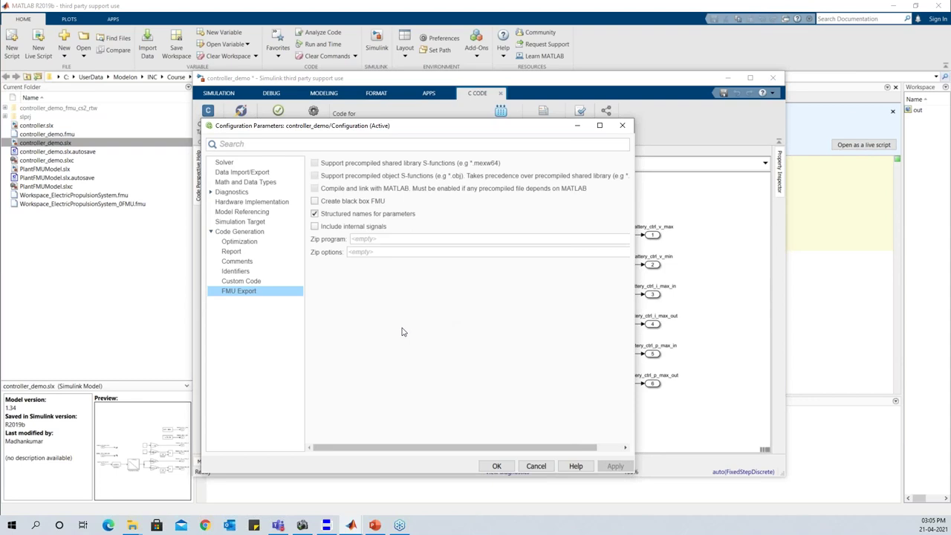
pyautogui.click(248, 232)
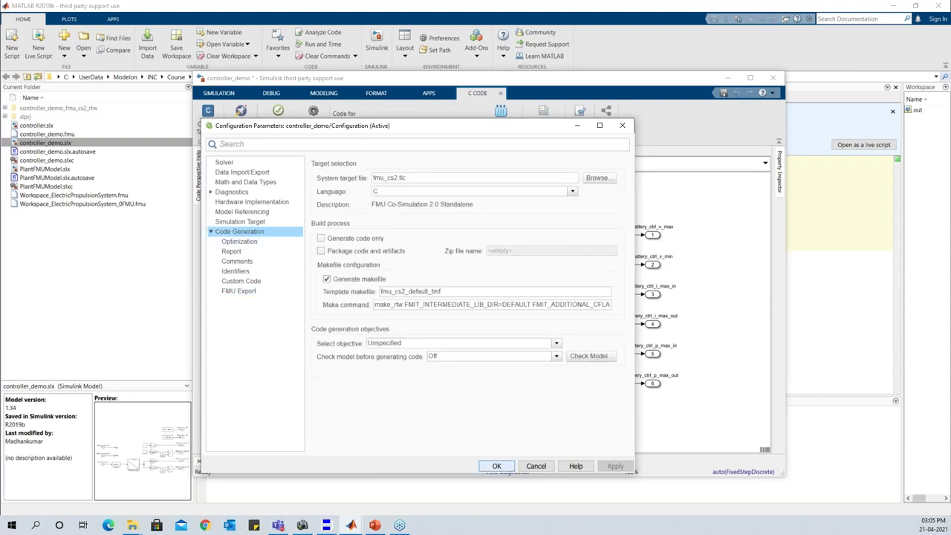
pyautogui.click(496, 465)
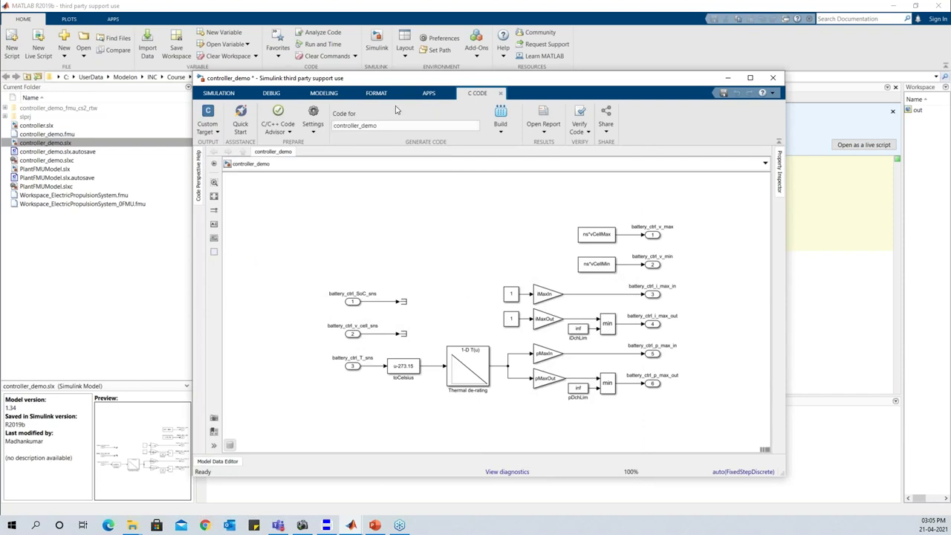
# - Look through the C code generation apps, then minimize the controller model window
pyautogui.click(429, 95)
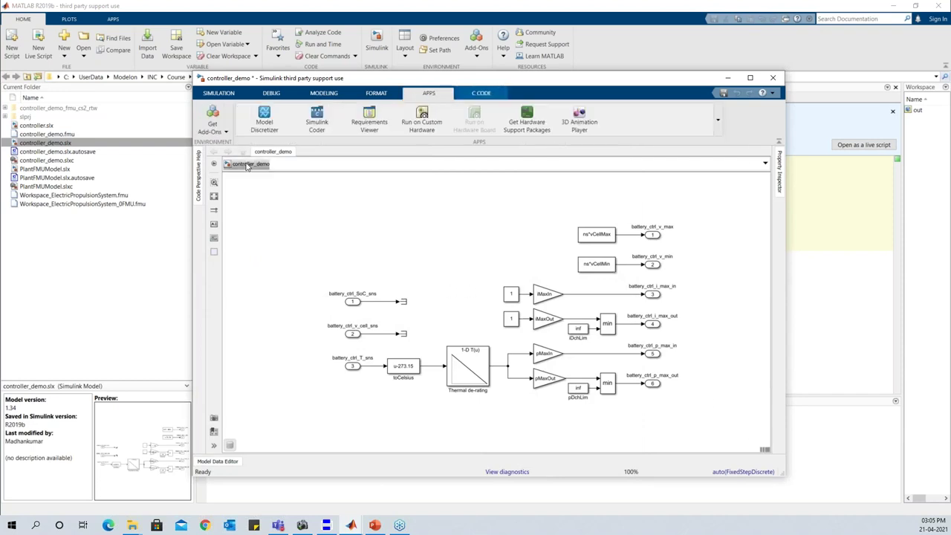
pyautogui.click(318, 126)
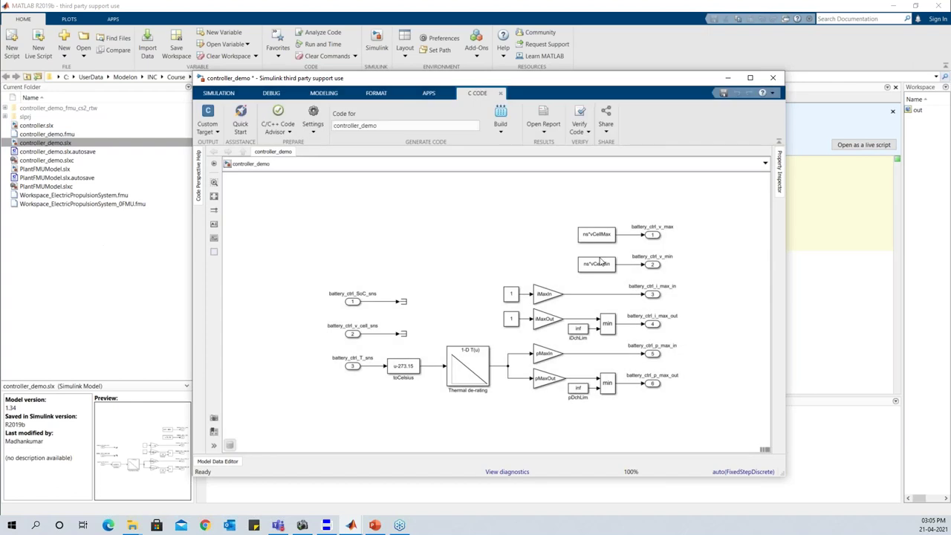
pyautogui.click(729, 78)
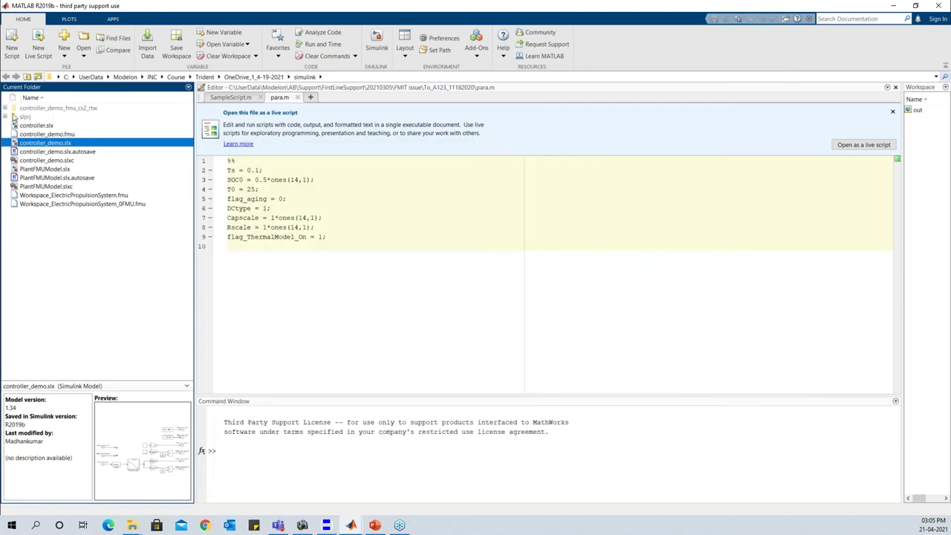
# - Check controller_demo.fmu and the controller_demo_fmu_cs2_rtw build folder, then switch to Dymola
pyautogui.click(66, 136)
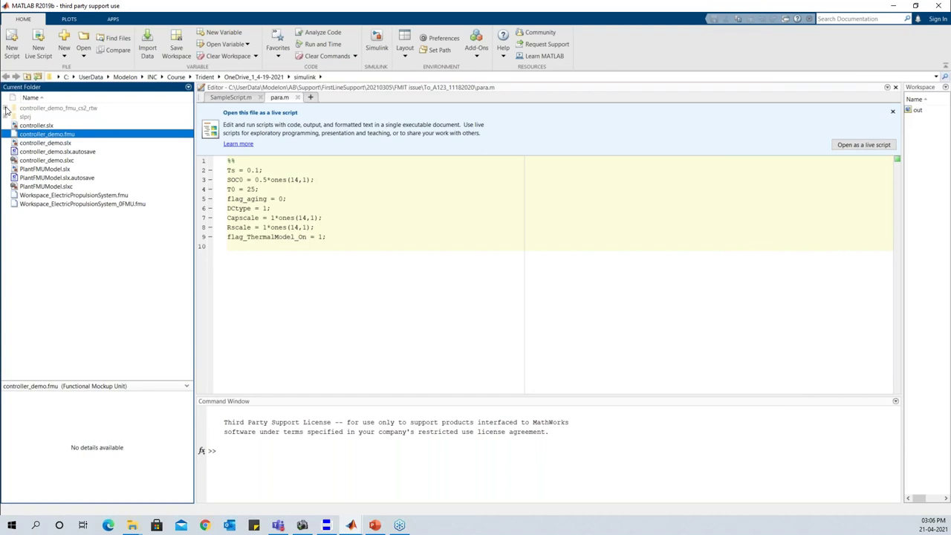
pyautogui.click(6, 110)
pyautogui.scroll(-3, 78, 195)
pyautogui.scroll(3, 78, 349)
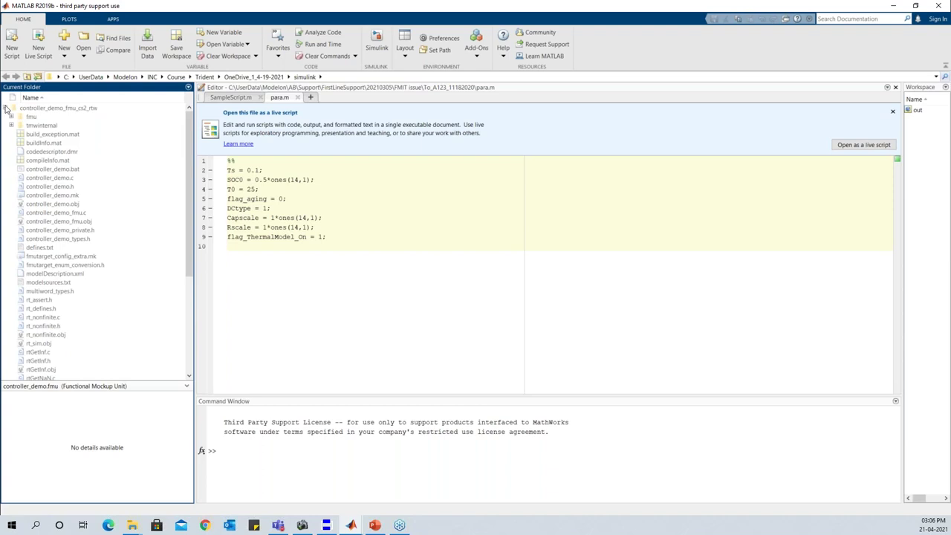
pyautogui.click(5, 109)
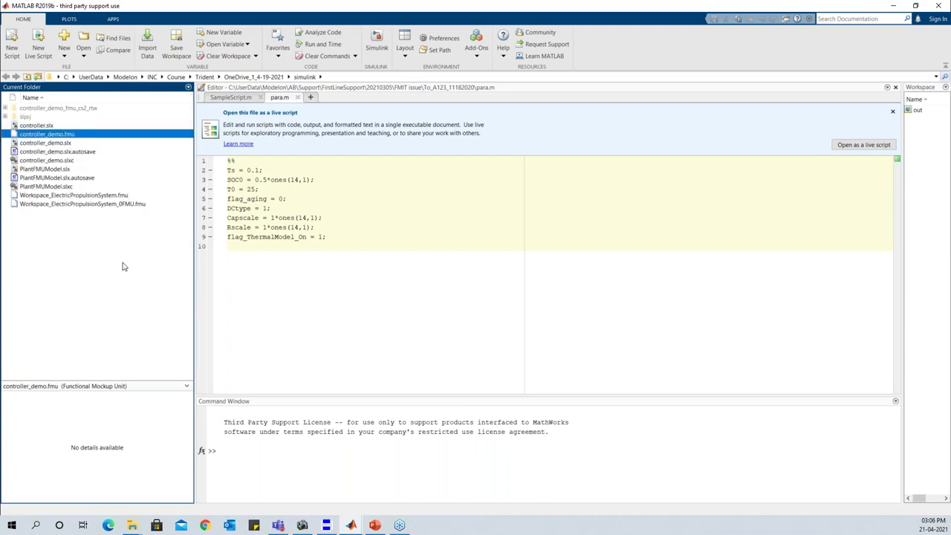
pyautogui.click(326, 525)
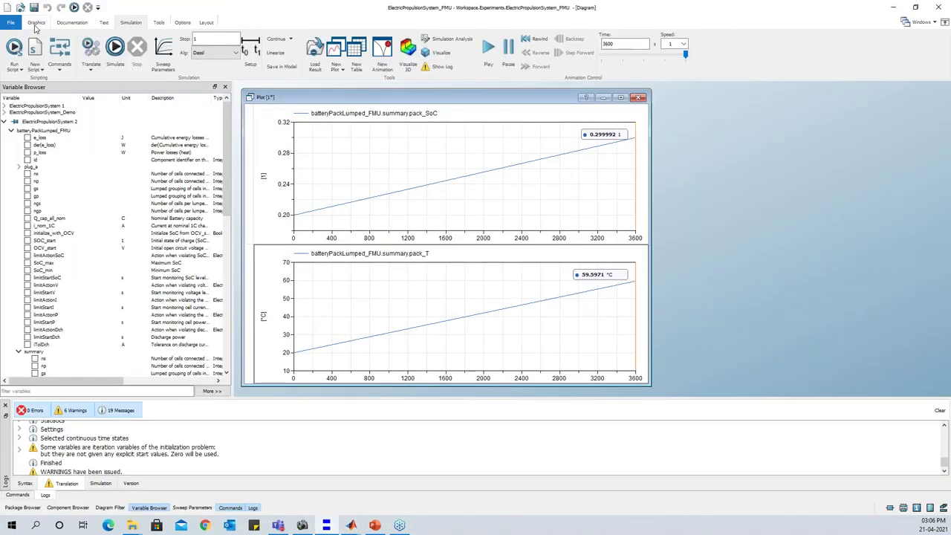
# - Start an FMU import from Dymola's File menu and browse for the file
pyautogui.click(35, 23)
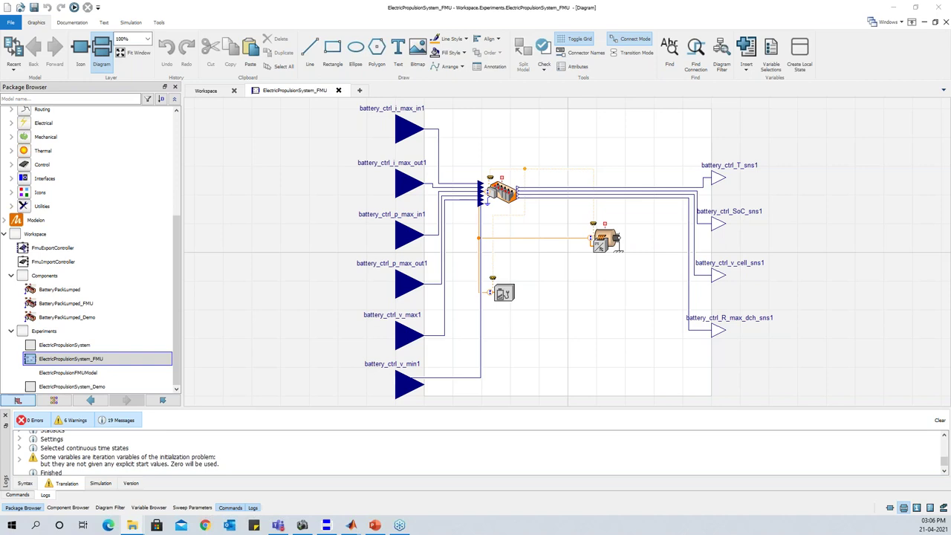
pyautogui.click(11, 22)
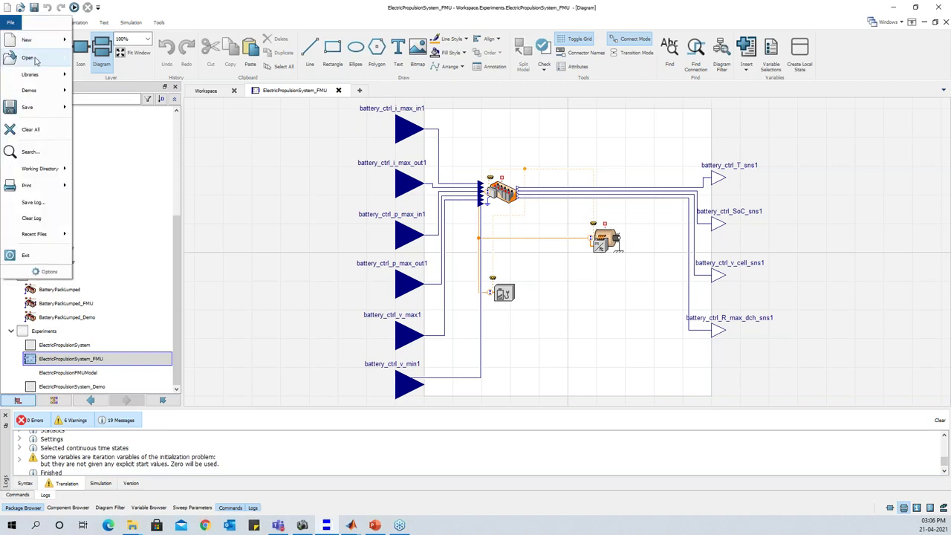
pyautogui.moveTo(30, 58)
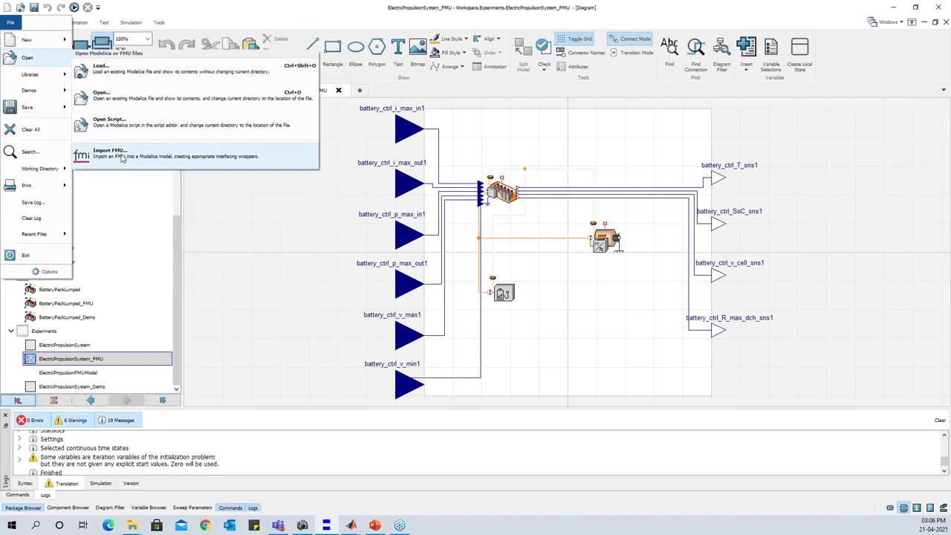
pyautogui.click(123, 158)
pyautogui.hotkey('ctrl', 'v')
pyautogui.click(547, 176)
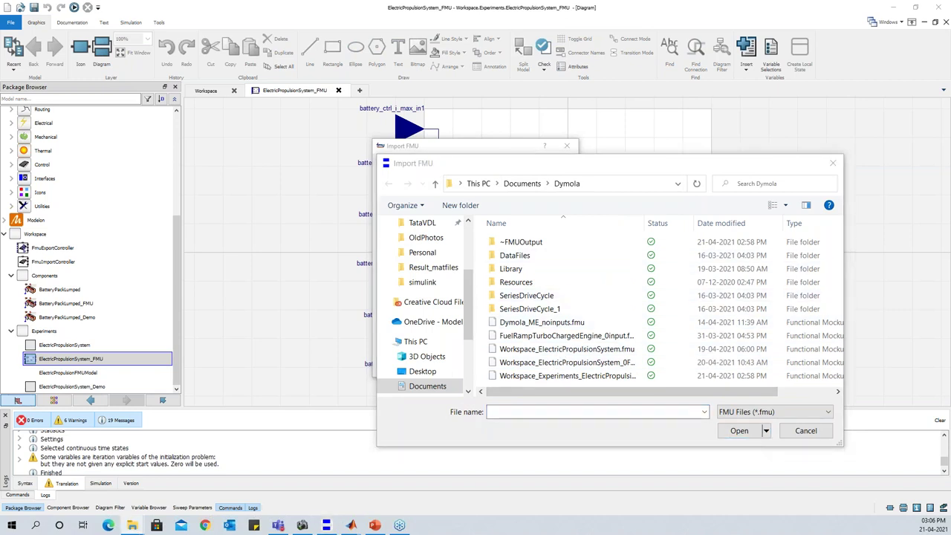
# - Pick controller_demo.fmu from the simulink folder and import it as co-simulation
pyautogui.click(595, 184)
pyautogui.hotkey('ctrl', 'v')
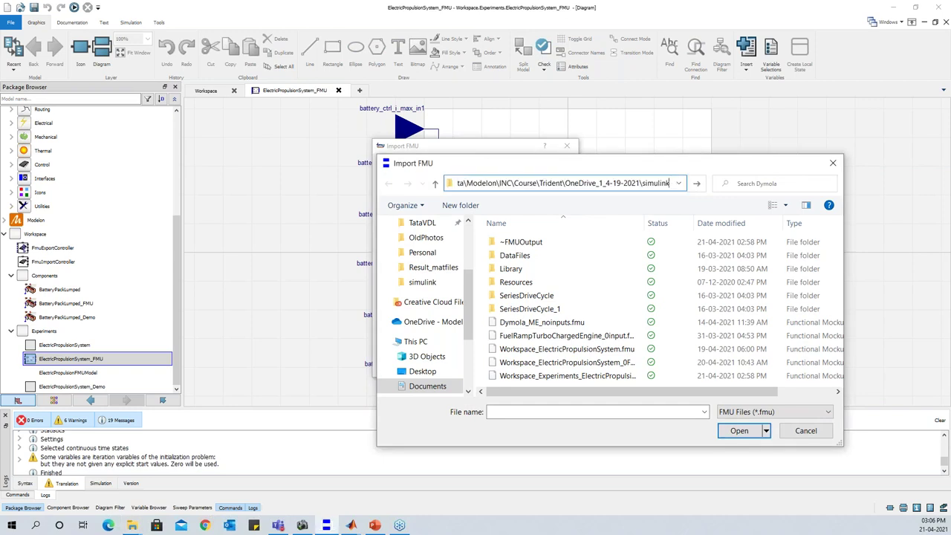
pyautogui.press('Return')
pyautogui.click(540, 268)
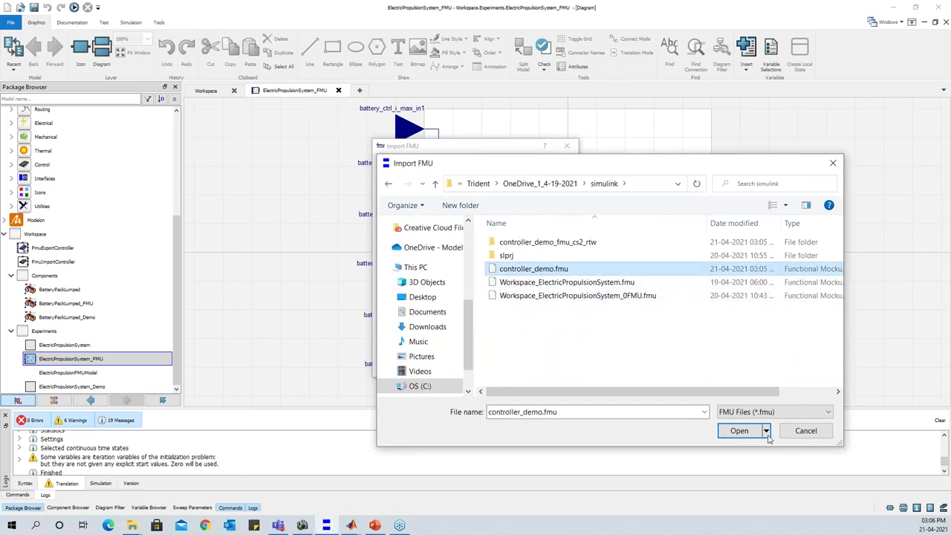
pyautogui.click(741, 433)
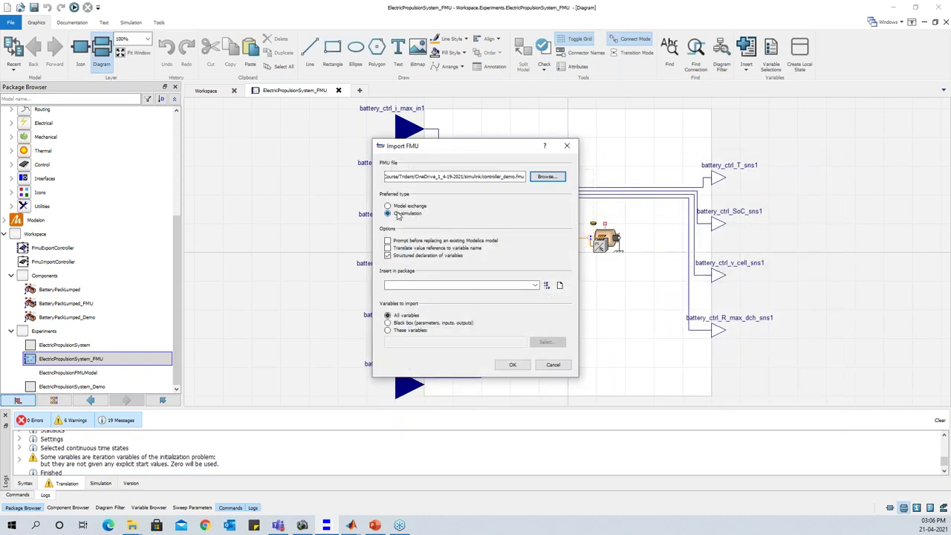
pyautogui.click(520, 366)
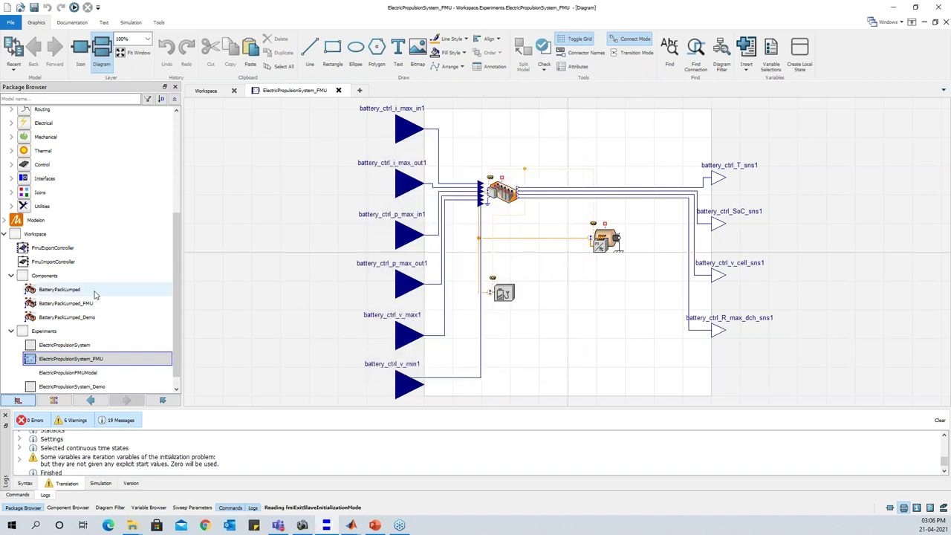
# - Review the controller_demo_fmu parameters and FMI settings, closing without changes
pyautogui.click(56, 388)
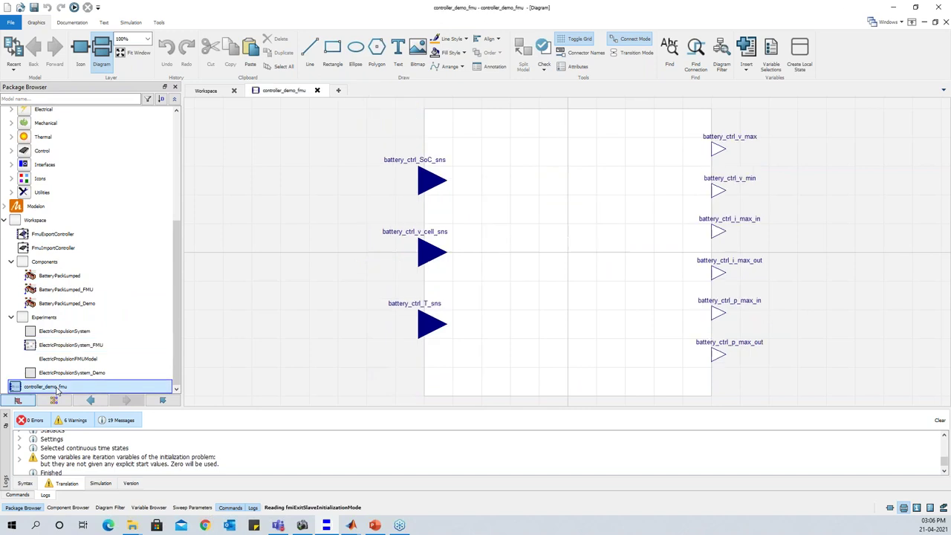
pyautogui.rightClick(517, 202)
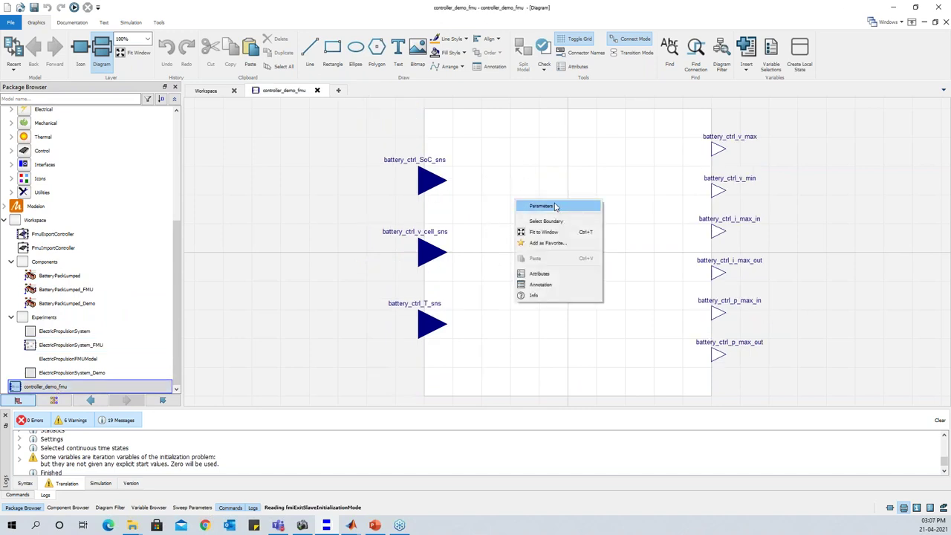
pyautogui.click(555, 207)
pyautogui.click(305, 93)
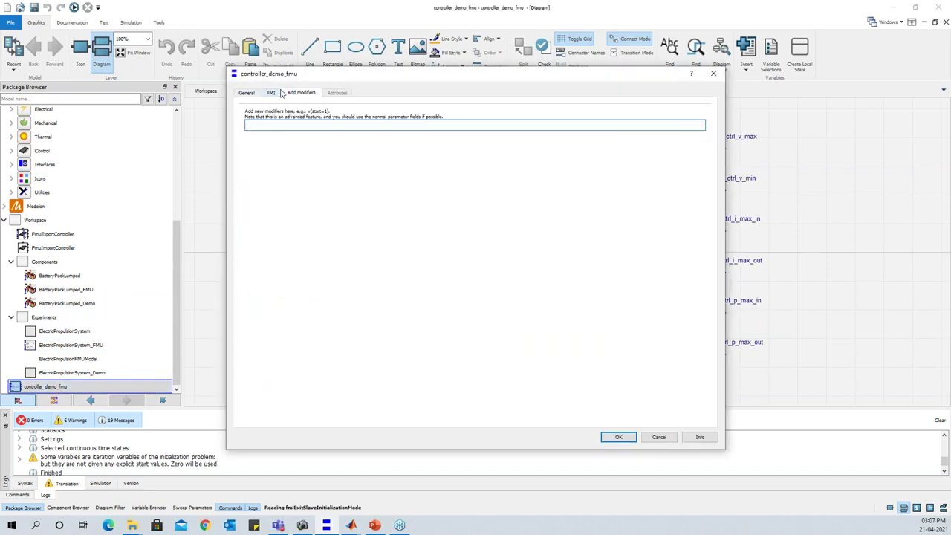
pyautogui.click(272, 93)
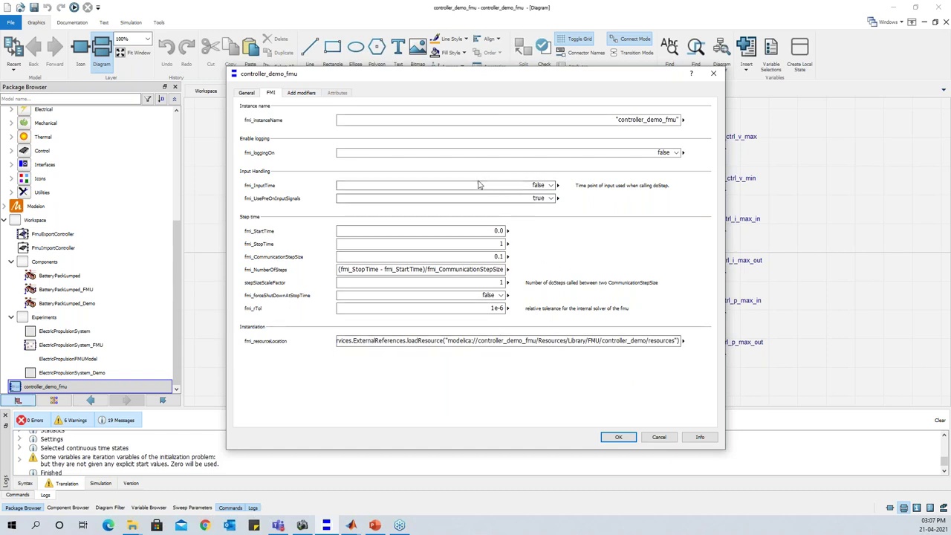
pyautogui.click(659, 437)
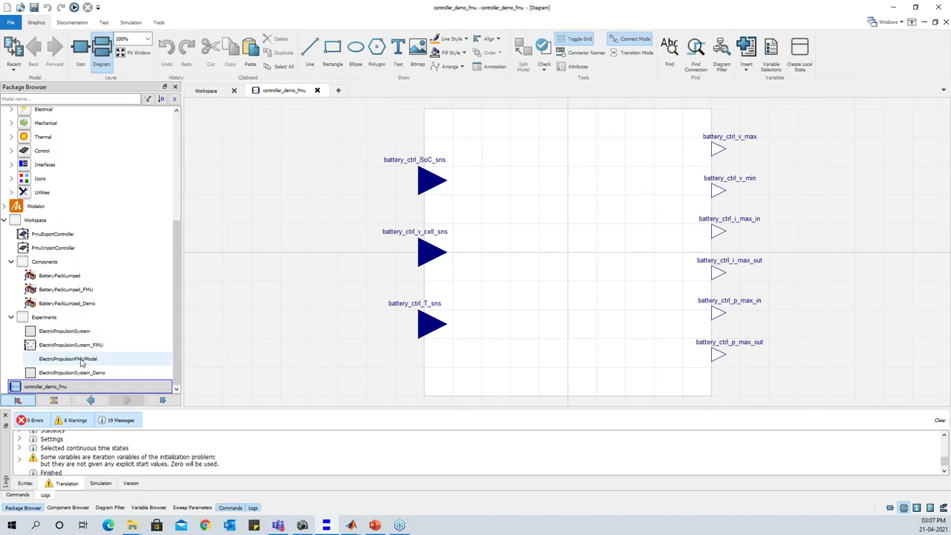
# - In ElectricPropulsionFMUModel, look inside the electricPropulsionSystem_FMU block
pyautogui.click(82, 361)
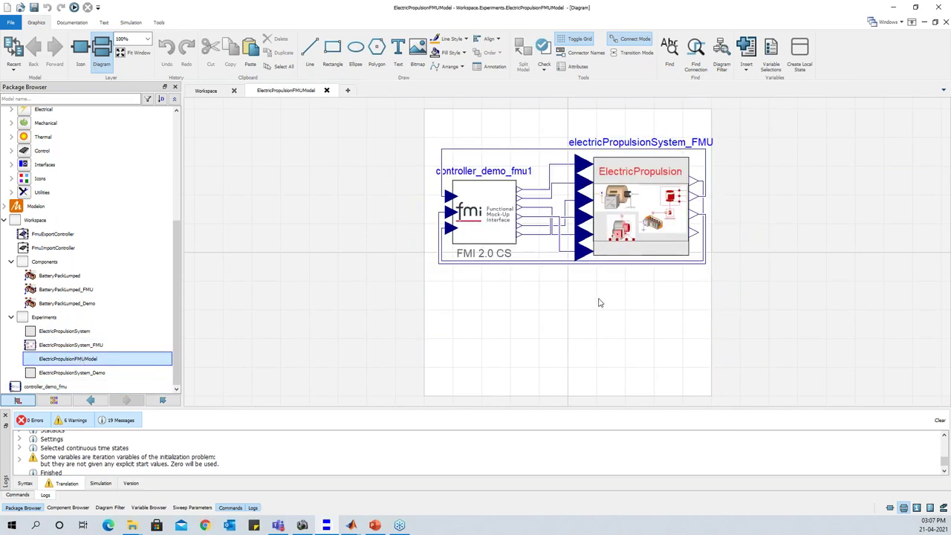
pyautogui.click(638, 195)
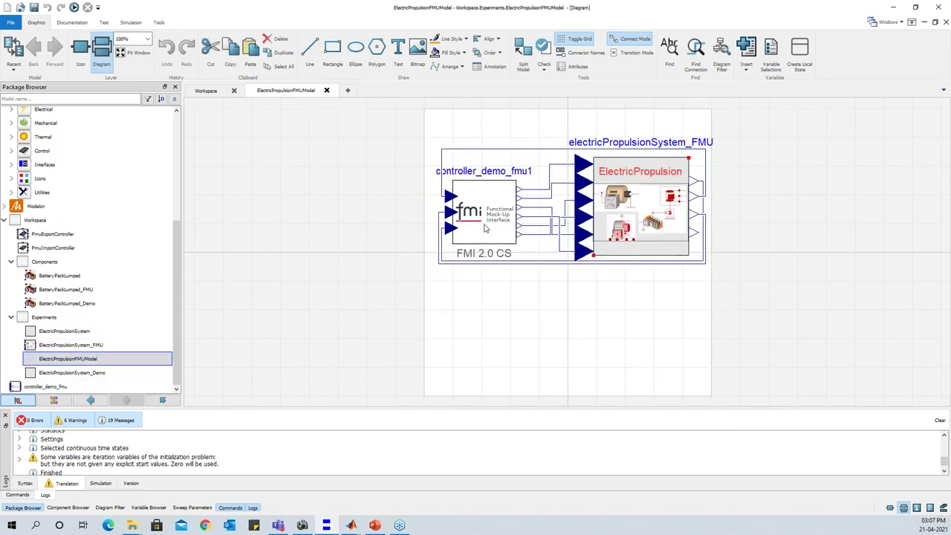
pyautogui.rightClick(624, 194)
pyautogui.click(640, 204)
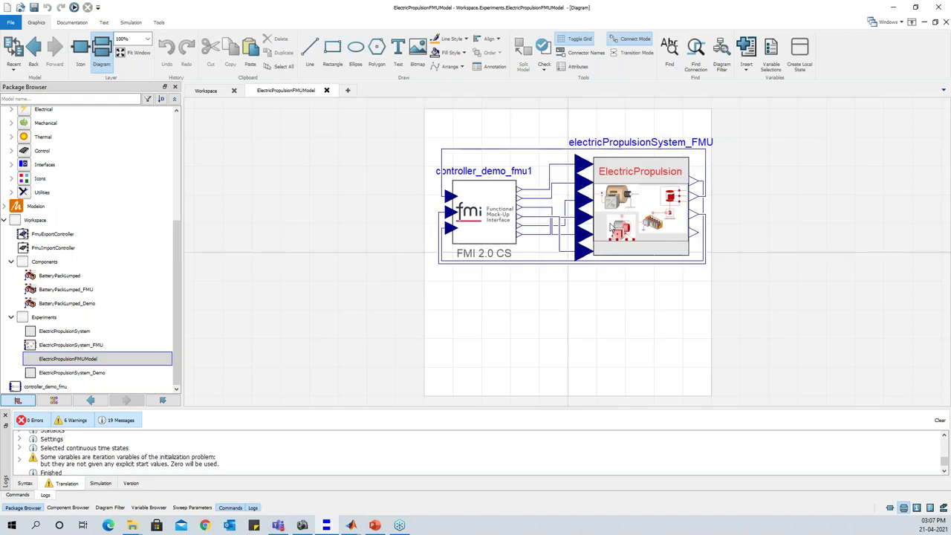
pyautogui.click(196, 109)
# - Inspect the controller-to-propulsion and feedback connections, then open ElectricPropulsionSystem_Demo
pyautogui.click(546, 189)
pyautogui.click(537, 199)
pyautogui.click(536, 219)
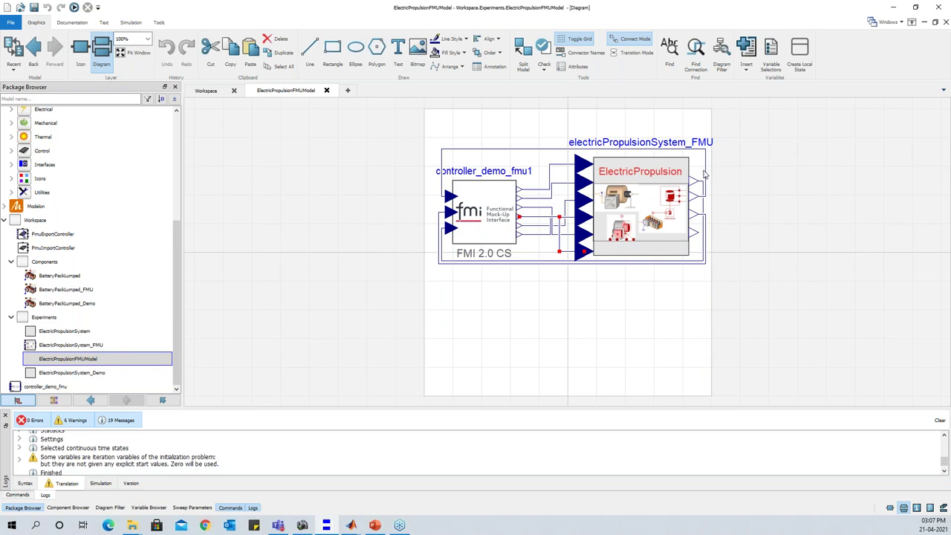
pyautogui.click(706, 239)
pyautogui.click(483, 316)
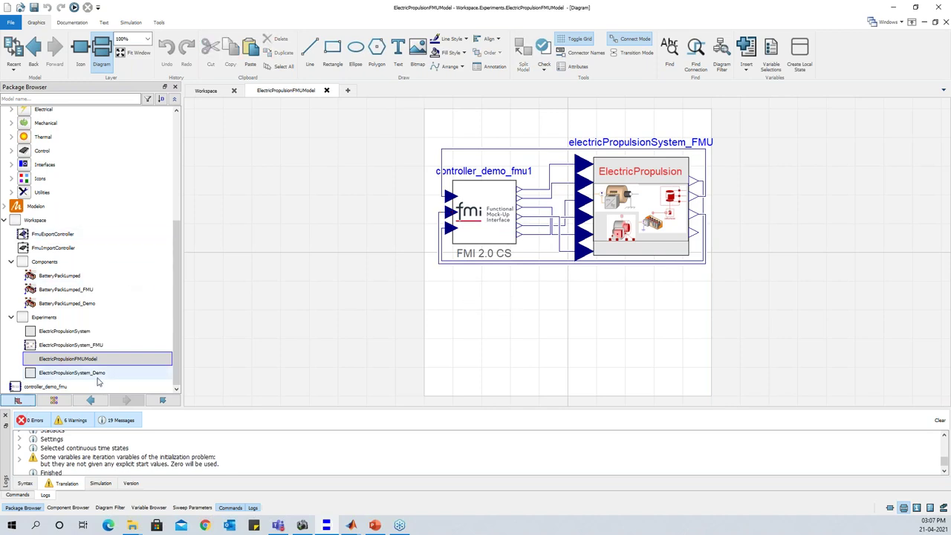
pyautogui.click(72, 372)
pyautogui.click(128, 22)
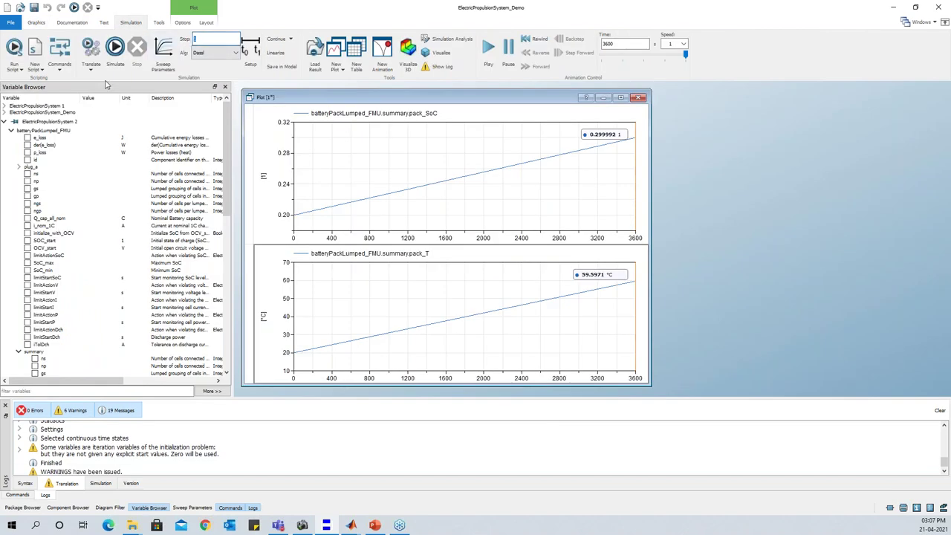
# - Simulate the demo model with stop time 3600 and plot its pack_T
pyautogui.write('3600')
pyautogui.click(115, 49)
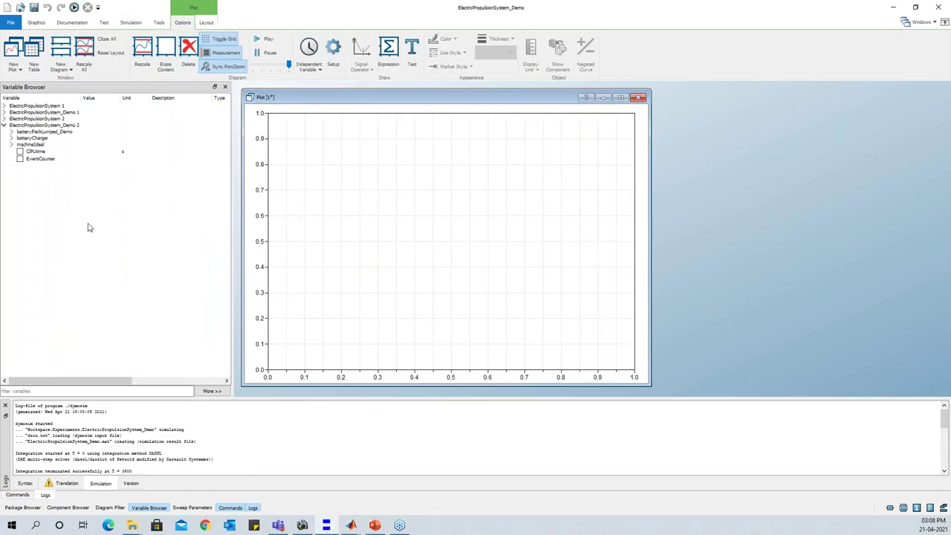
pyautogui.click(12, 131)
pyautogui.scroll(-5, 48, 223)
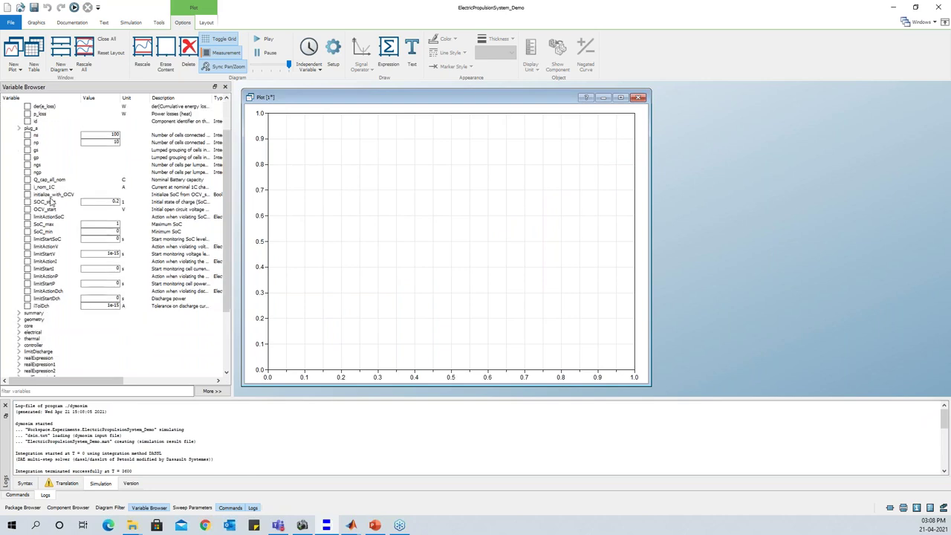
pyautogui.click(20, 225)
pyautogui.scroll(-5, 102, 289)
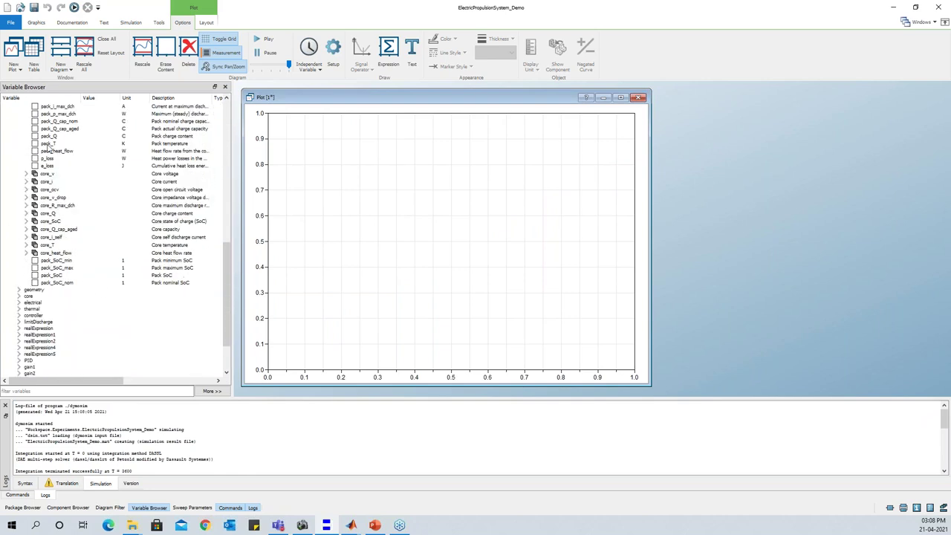
pyautogui.click(52, 144)
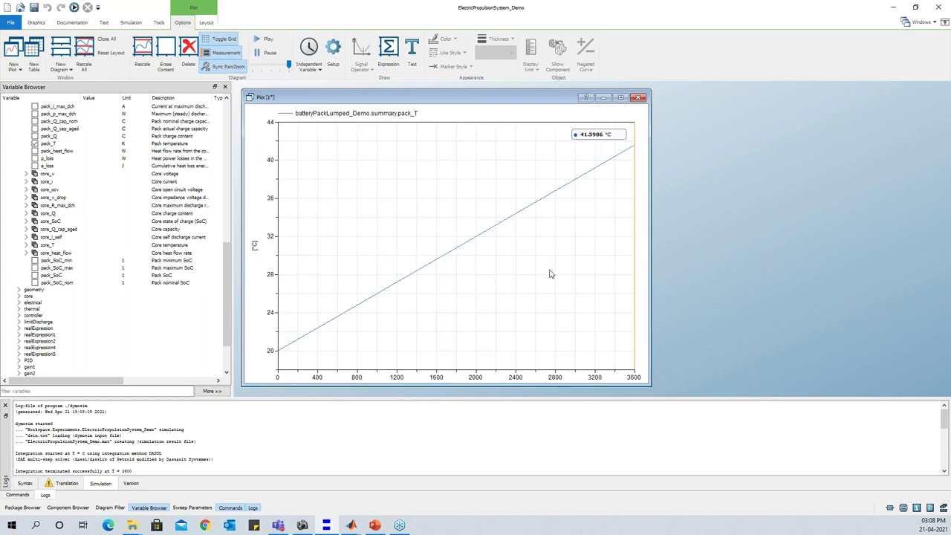
# - Add the FMU battery's pack_T from ElectricPropulsionSystem 2 to the same plot
pyautogui.scroll(15, 110, 249)
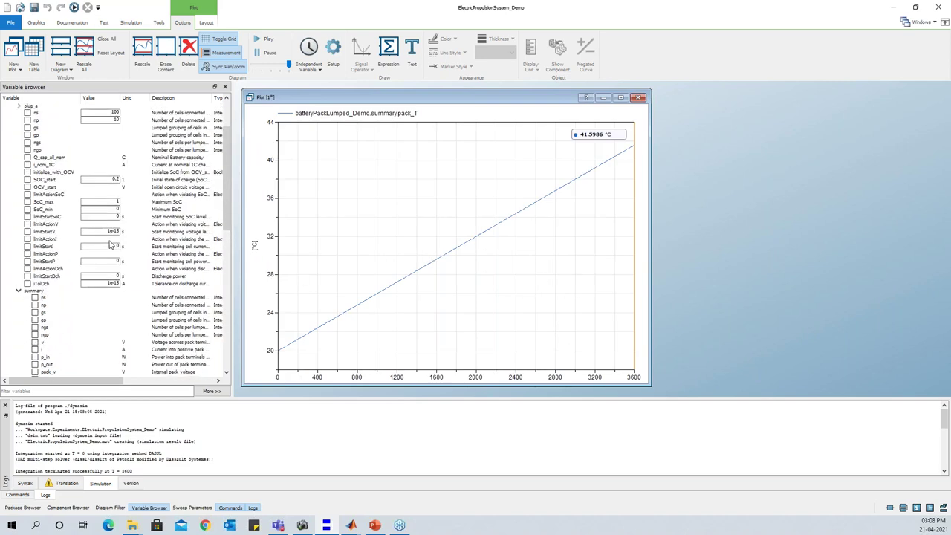
pyautogui.click(3, 119)
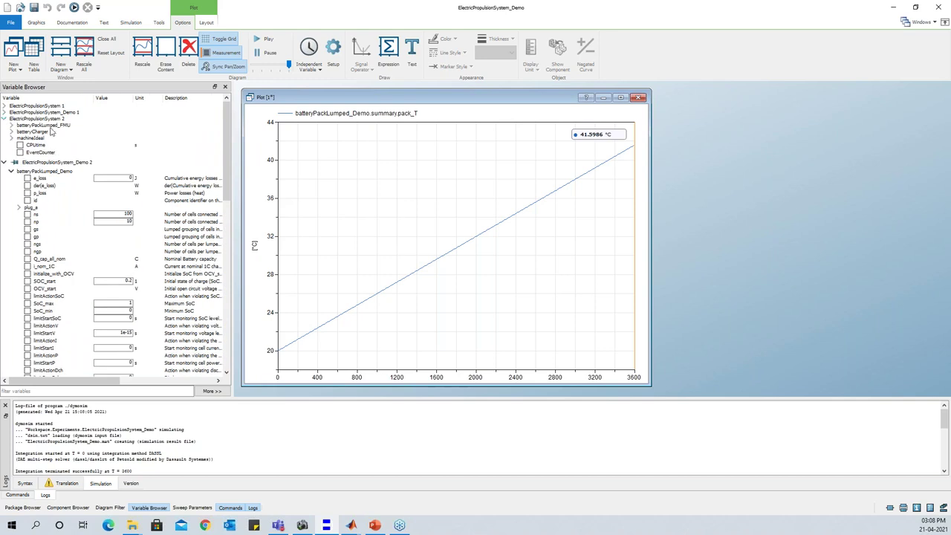
pyautogui.scroll(-6, 52, 190)
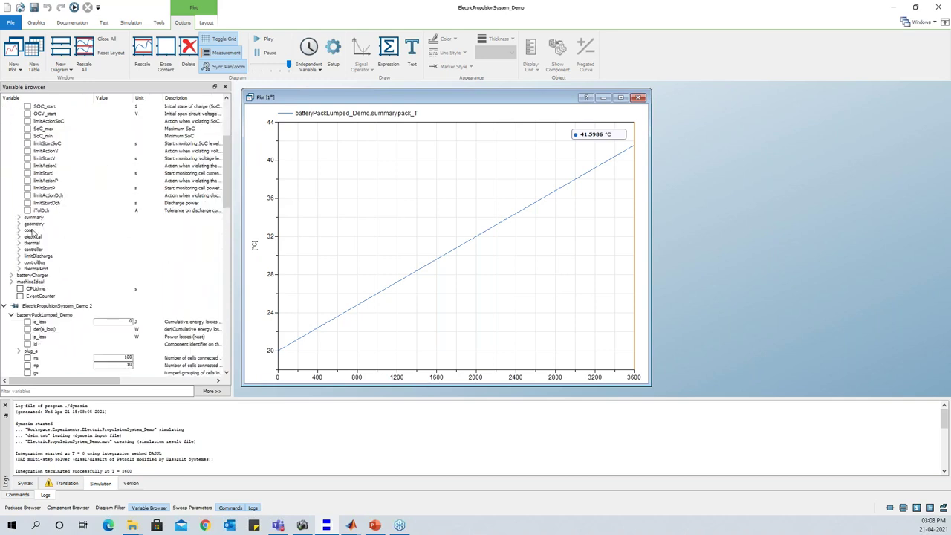
pyautogui.click(18, 218)
pyautogui.scroll(-11, 92, 237)
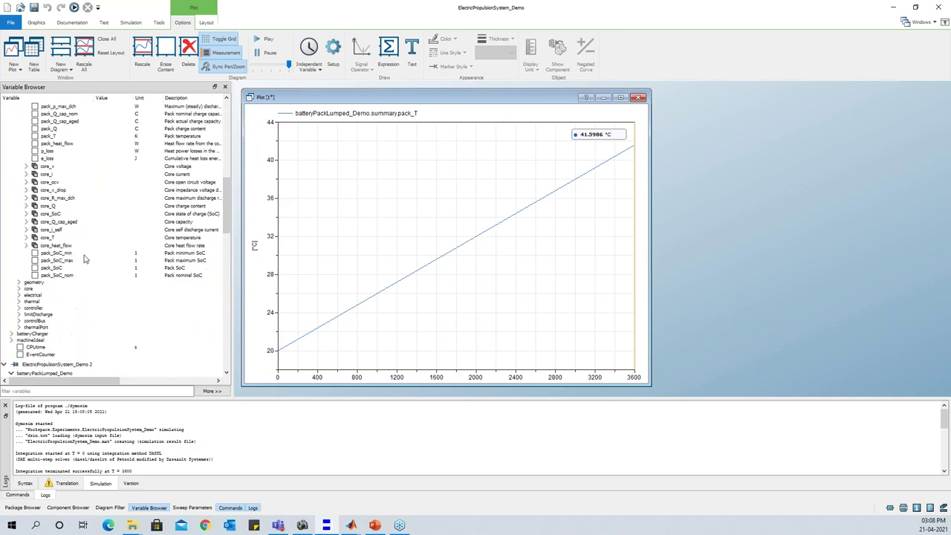
pyautogui.click(47, 138)
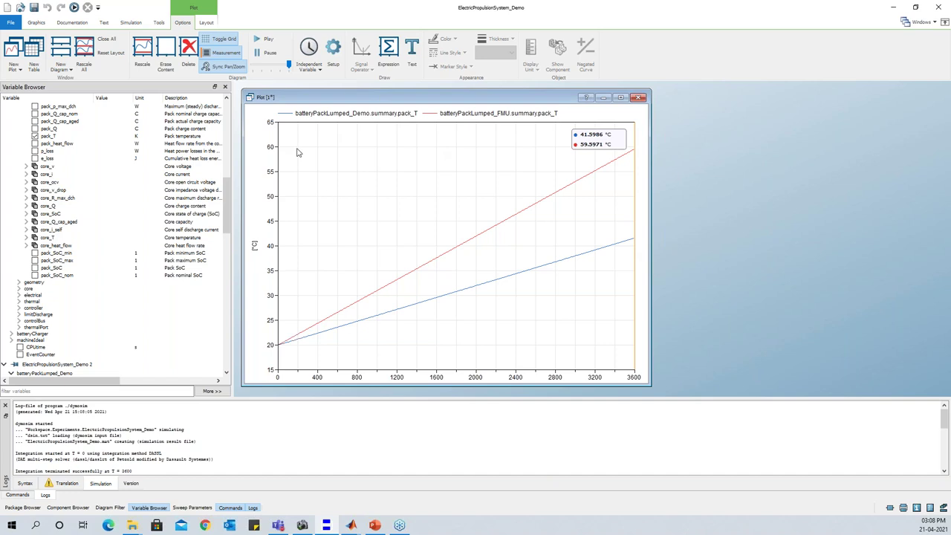
pyautogui.click(36, 23)
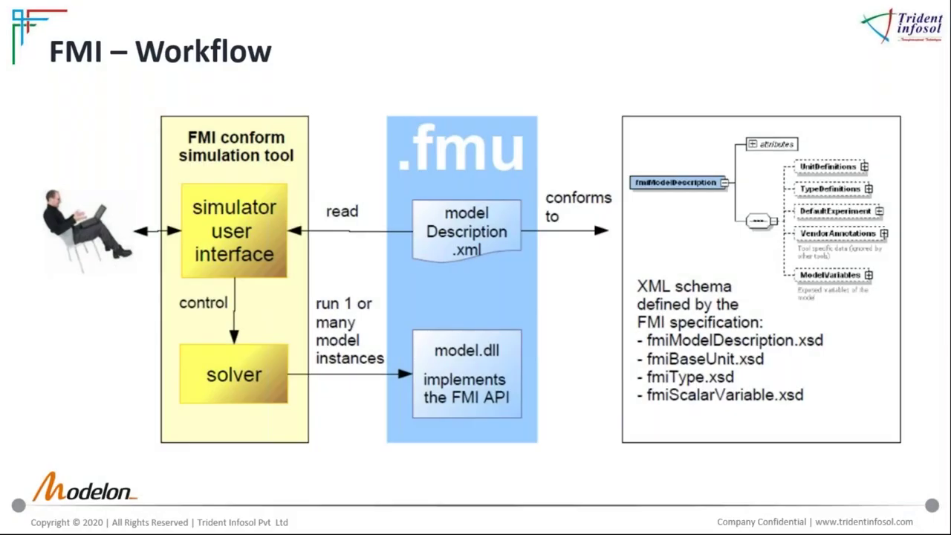
# - Advance the slide show from FMI – Workflow to the FMI Version slide
pyautogui.click(556, 296)
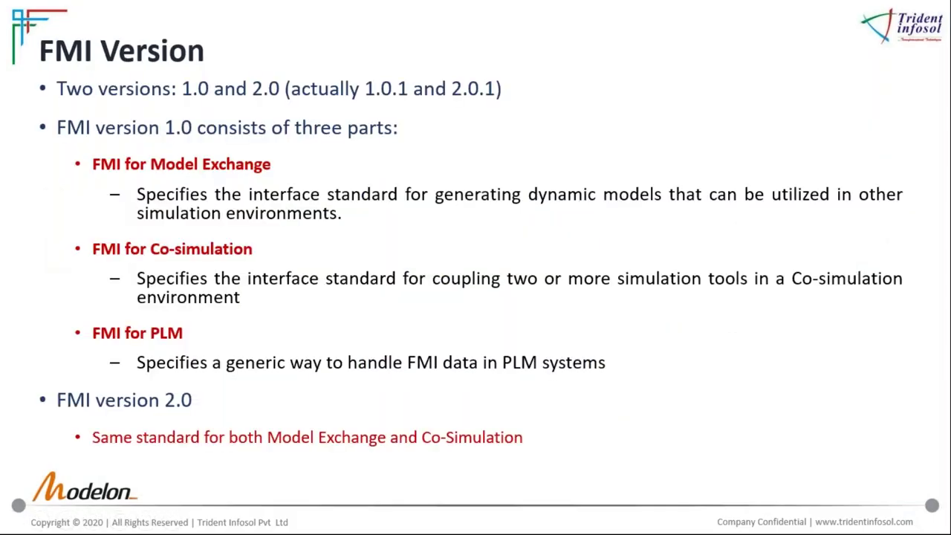